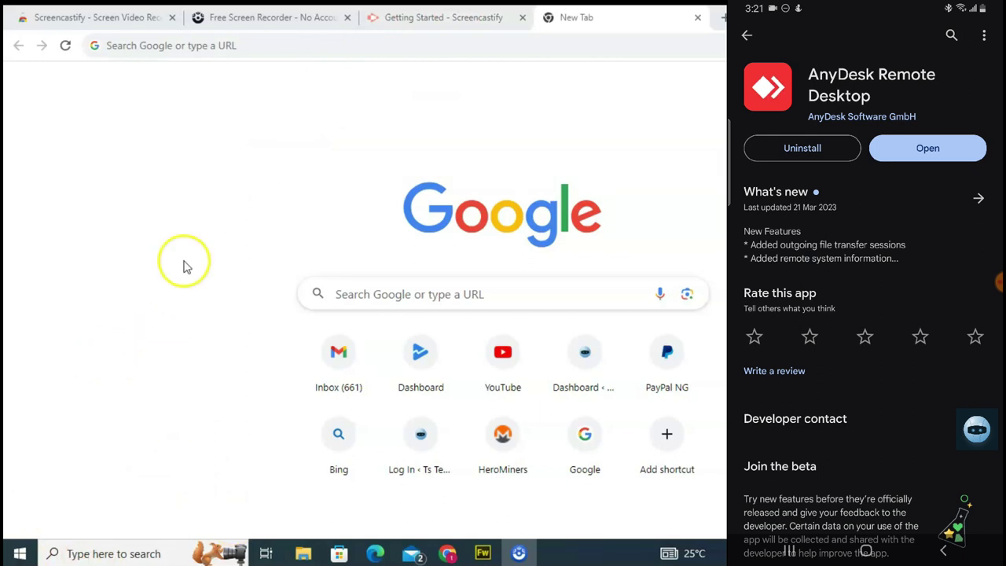
Search Google for 'anydesk' and open the official anydesk.com homepage.
{"action": "left_click", "coordinate": [219, 46]}
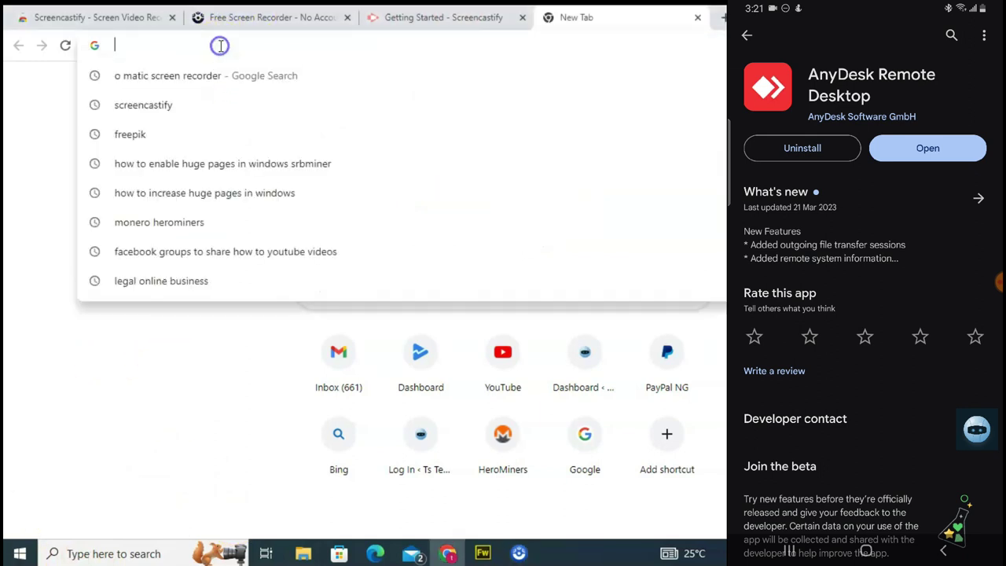
{"action": "type", "text": "anyde"}
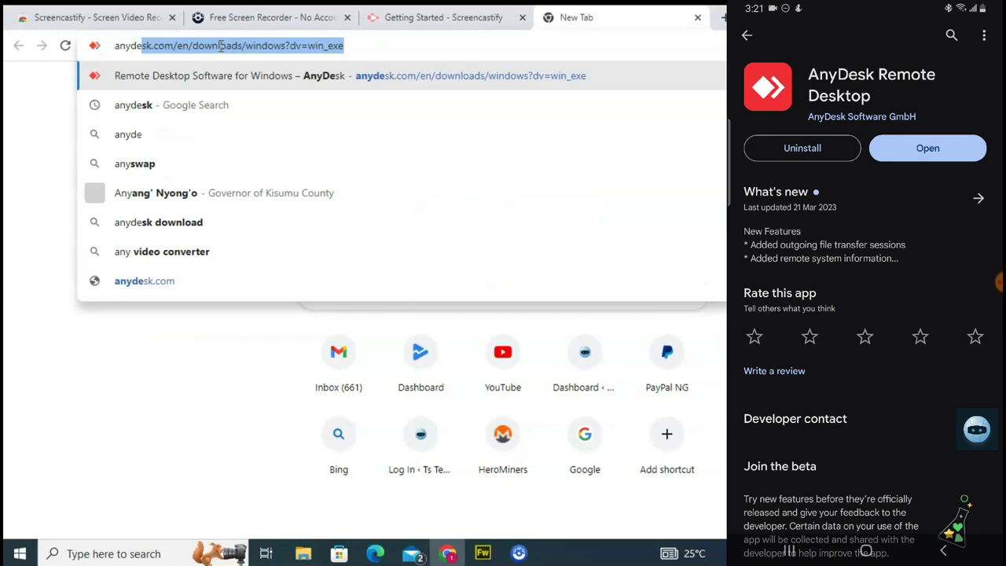
{"action": "type", "text": "sktt="}
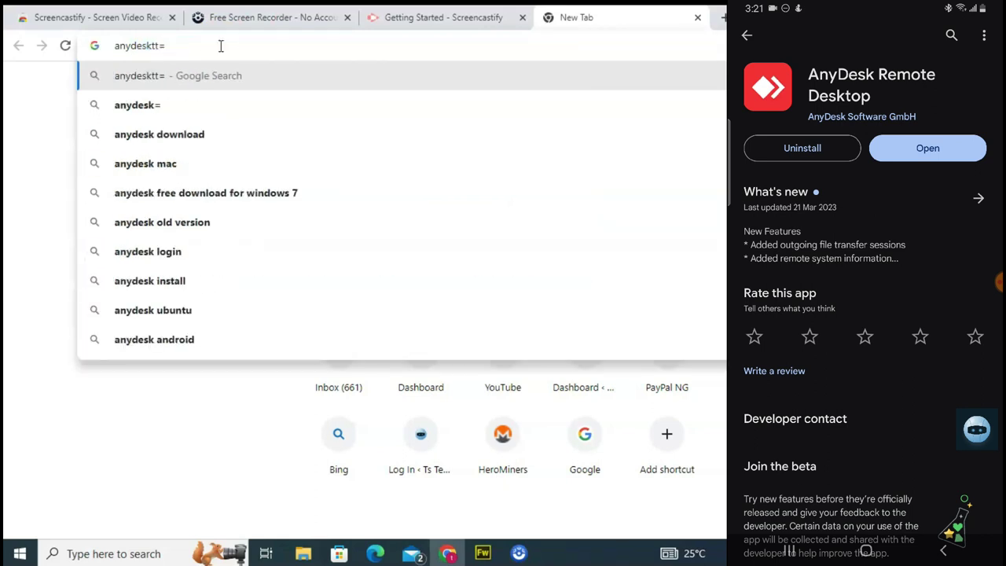
{"action": "key", "text": "BackSpace"}
{"action": "key", "text": "BackSpace"}
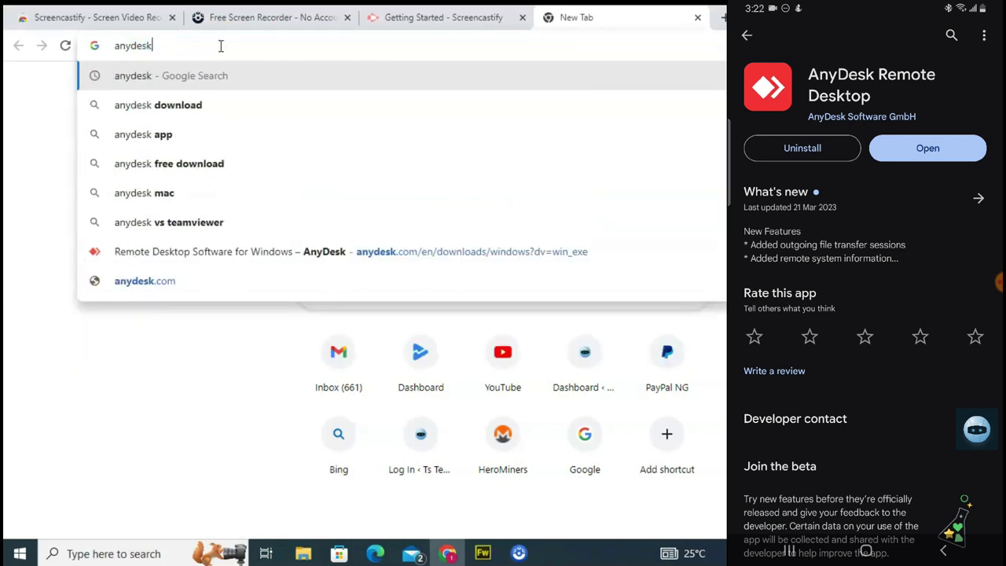
{"action": "key", "text": "Return"}
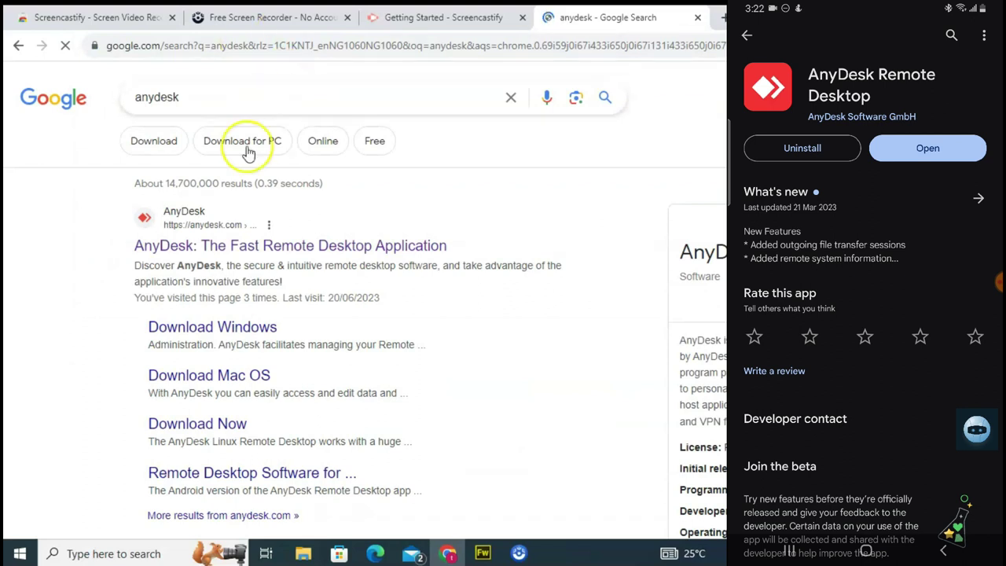
{"action": "left_click", "coordinate": [233, 244]}
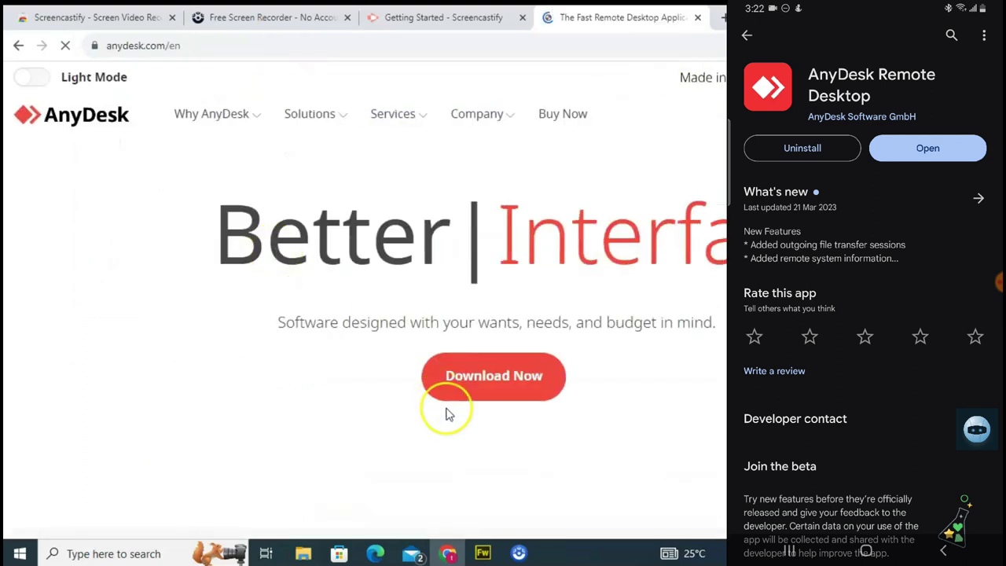
Open AnyDesk's download page and pick the Windows platform tile to reach 'Discover AnyDesk for Windows'.
{"action": "left_click", "coordinate": [479, 377]}
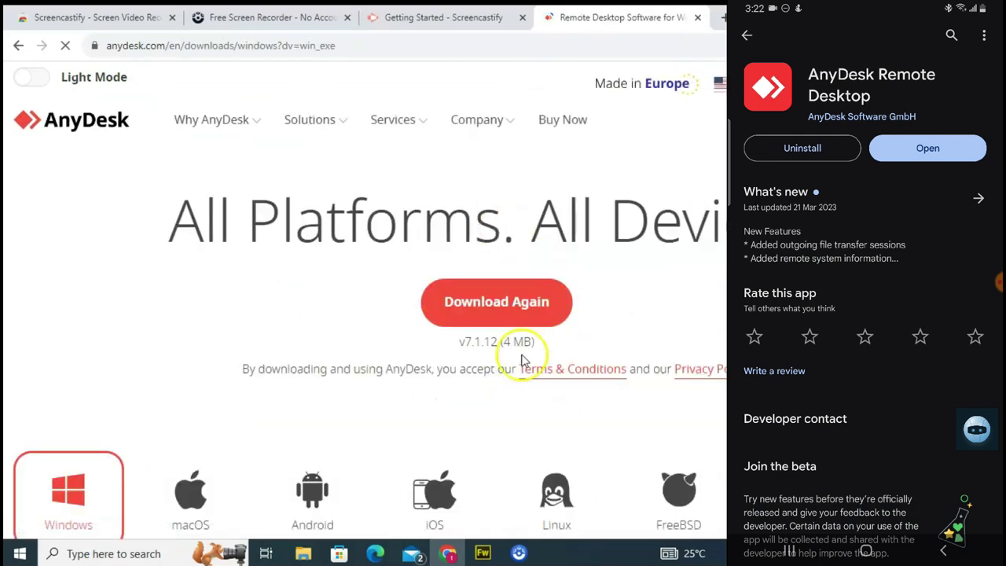
{"action": "left_click", "coordinate": [511, 305]}
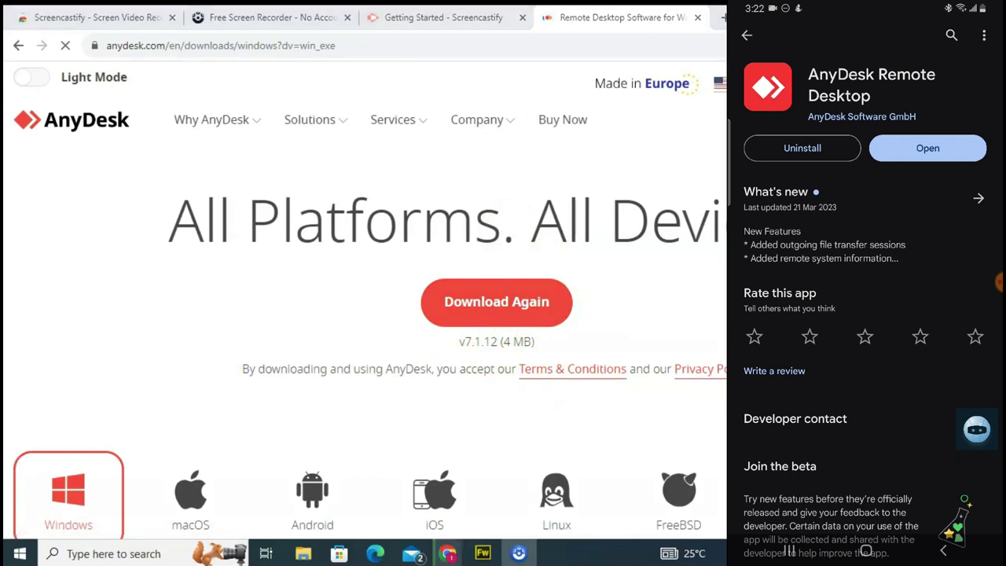
{"action": "scroll", "coordinate": [360, 238], "scroll_direction": "down", "scroll_amount": 4}
{"action": "scroll", "coordinate": [360, 239], "scroll_direction": "up", "scroll_amount": 1}
{"action": "left_click", "coordinate": [360, 238]}
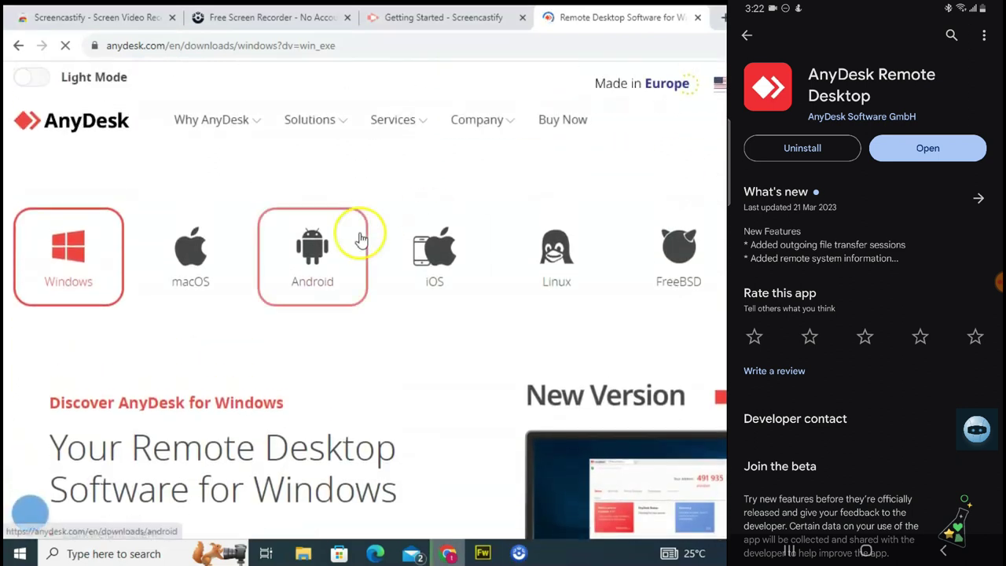
{"action": "left_click", "coordinate": [57, 253]}
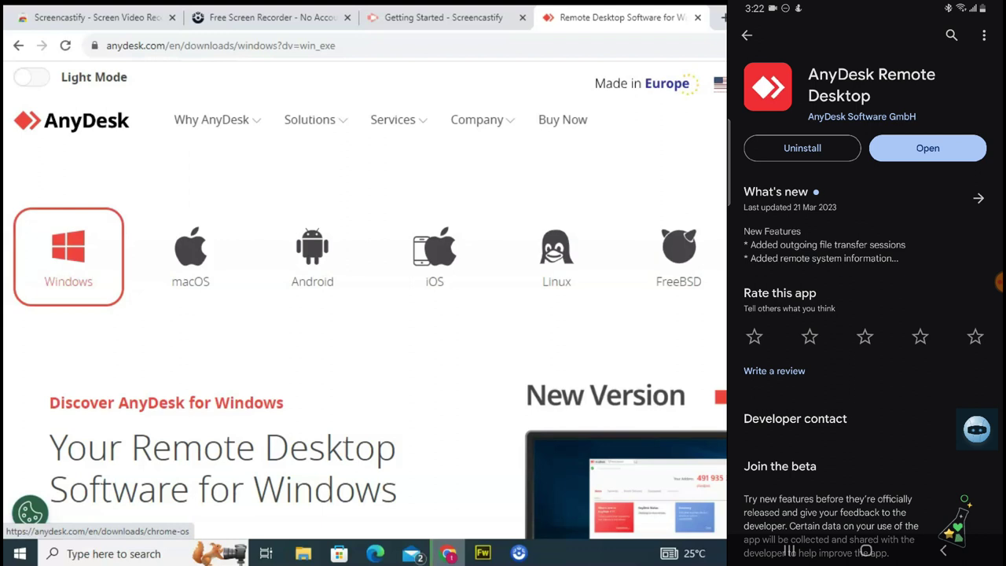
Launch AnyDesk.exe via Windows search for 'any', then enter the PC's address on the phone.
{"action": "left_click", "coordinate": [590, 281]}
{"action": "key", "text": "super"}
{"action": "type", "text": "a"}
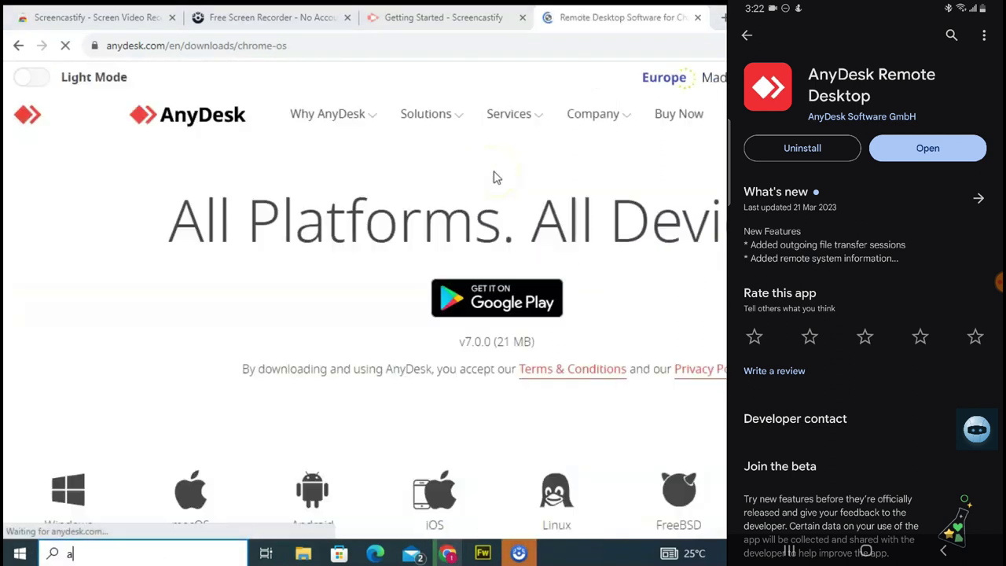
{"action": "type", "text": "ny"}
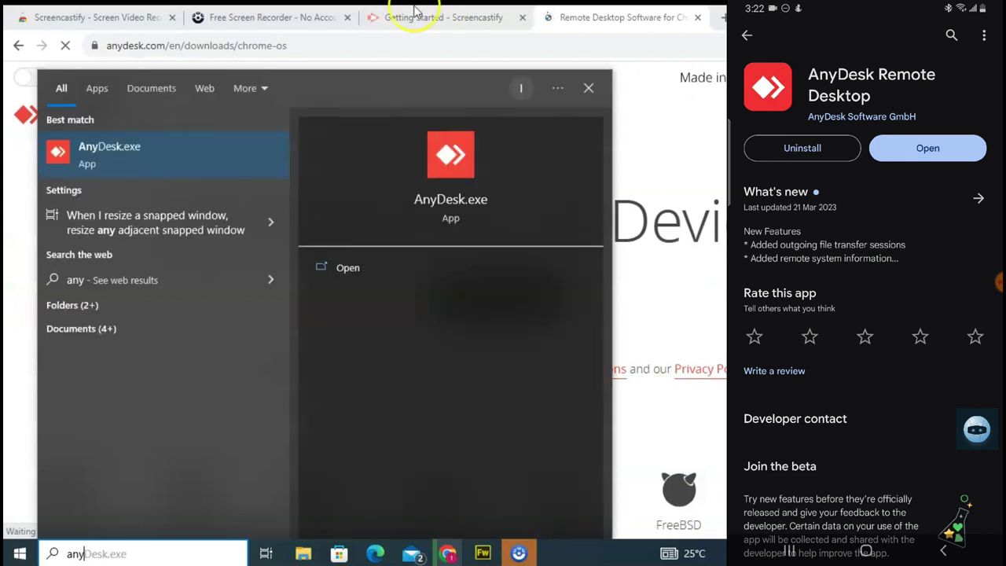
{"action": "left_click", "coordinate": [133, 151]}
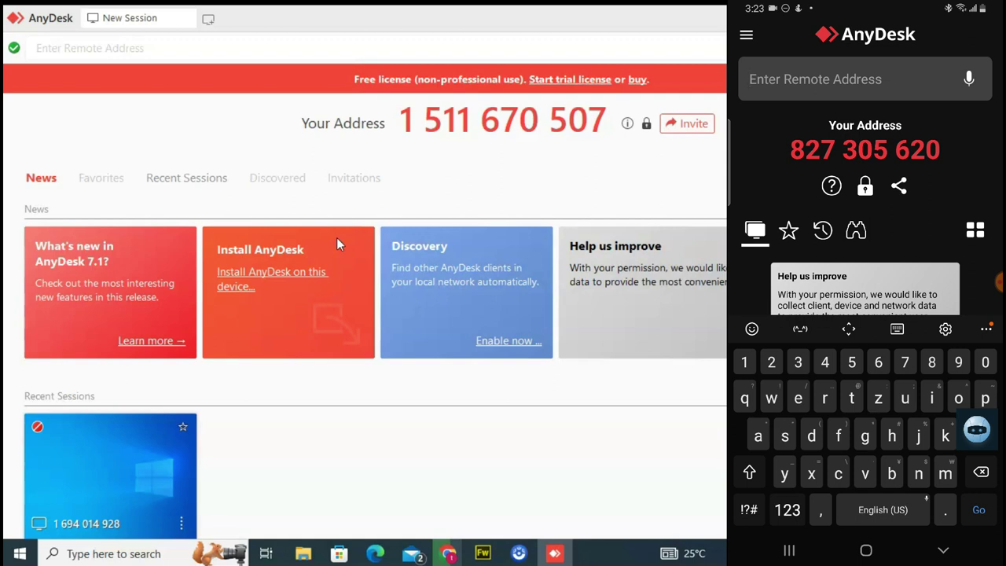
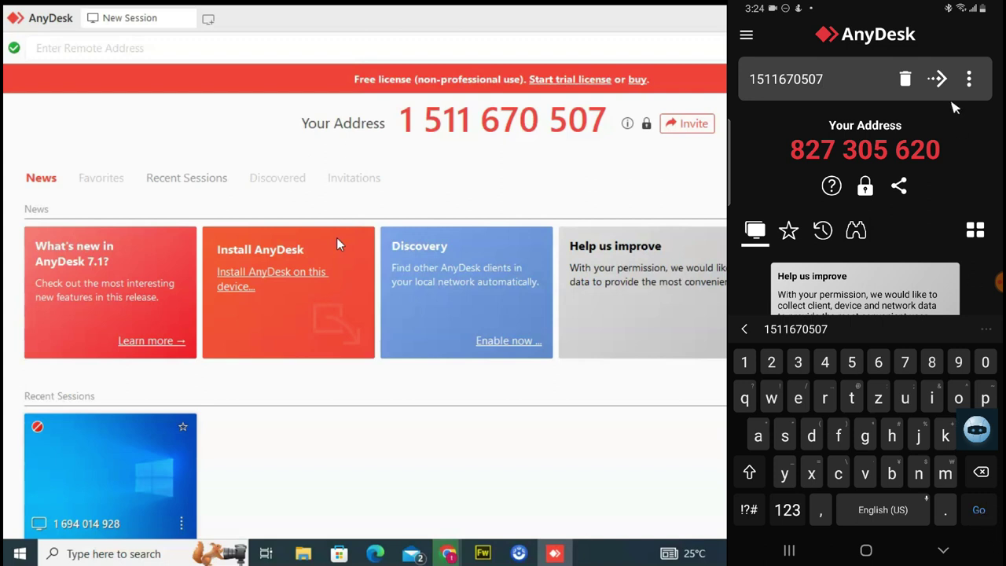
Connect the phone's AnyDesk to the PC's address.
{"action": "left_click", "coordinate": [946, 86]}
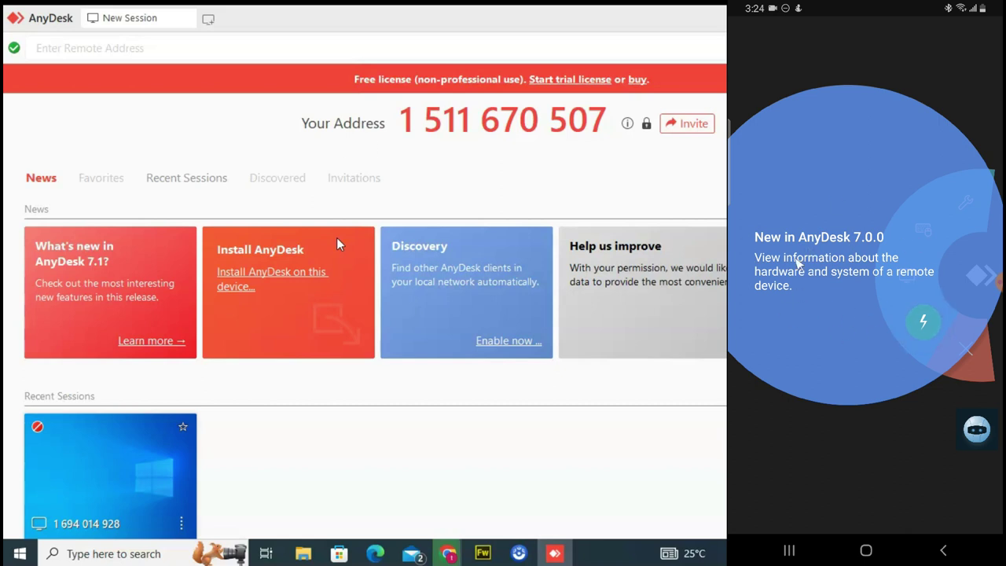
Step through the phone's feature tour and accept the incoming session on the PC with permissions ticked.
{"action": "left_click", "coordinate": [923, 322]}
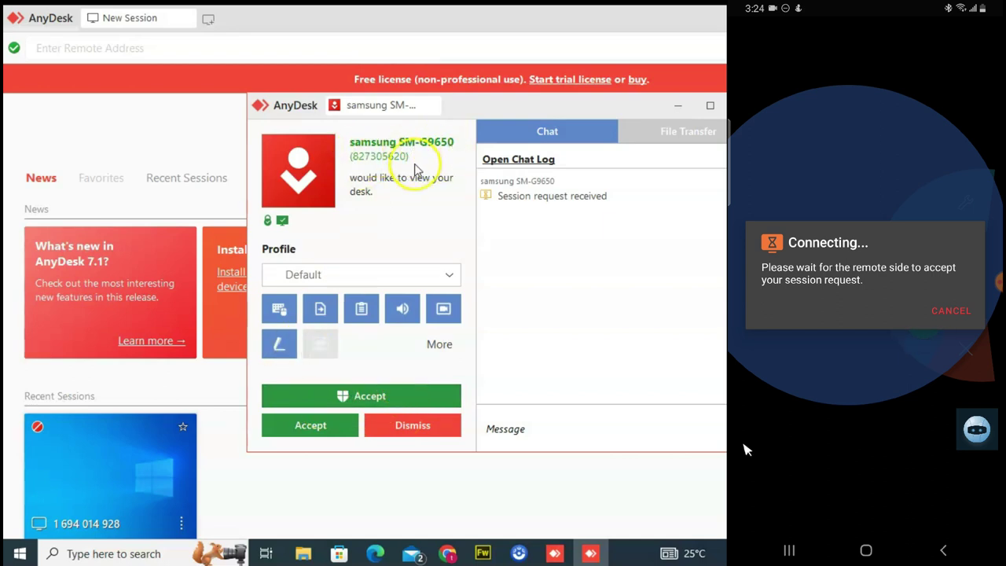
{"action": "left_click", "coordinate": [346, 395]}
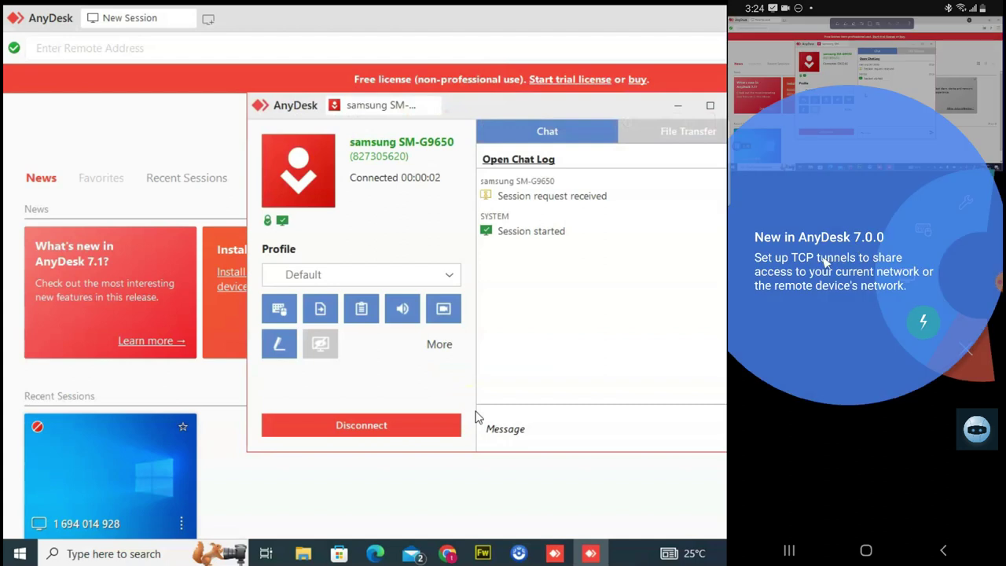
Dismiss the 'New in AnyDesk 7.0.0' tour on the phone and open the PC's Start menu.
{"action": "left_click", "coordinate": [860, 424]}
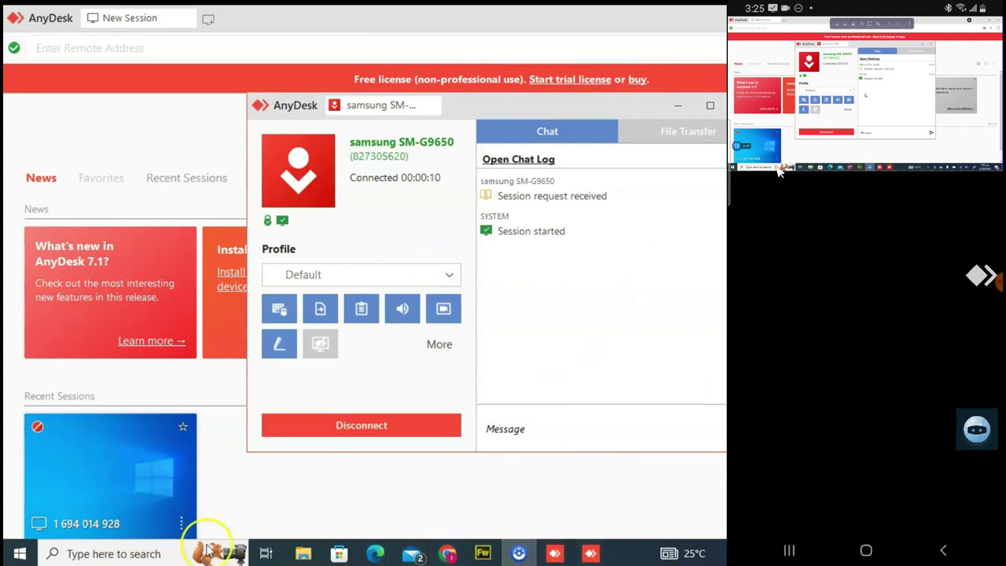
{"action": "left_click", "coordinate": [39, 555]}
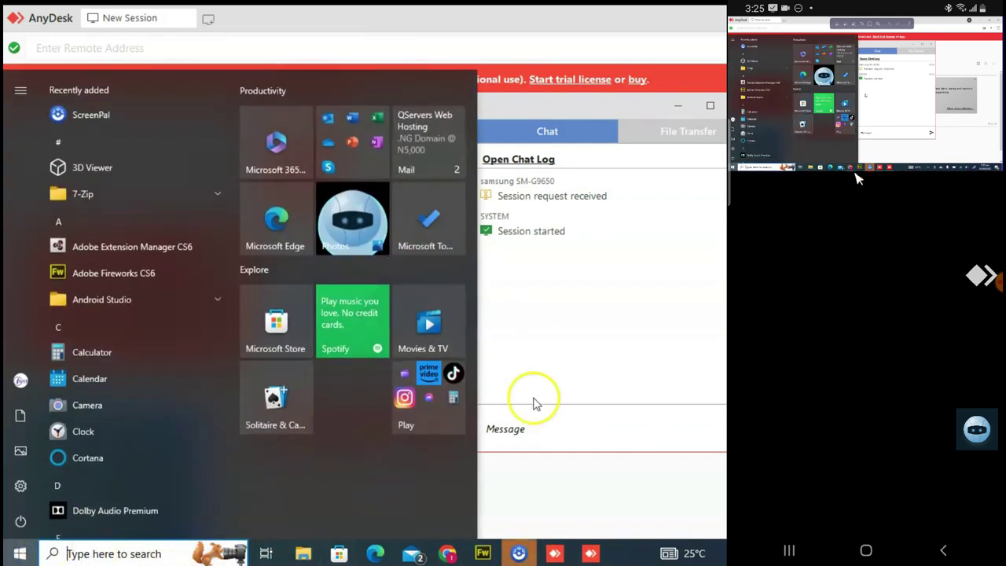
Bring Chrome forward and open a fresh New Tab with the address bar focused.
{"action": "left_click", "coordinate": [447, 555]}
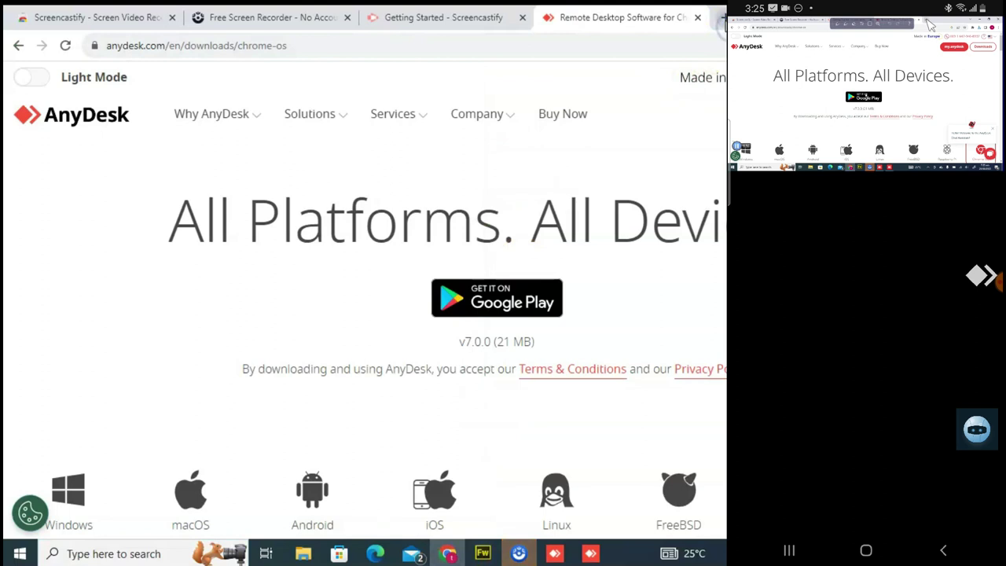
{"action": "left_click", "coordinate": [721, 17]}
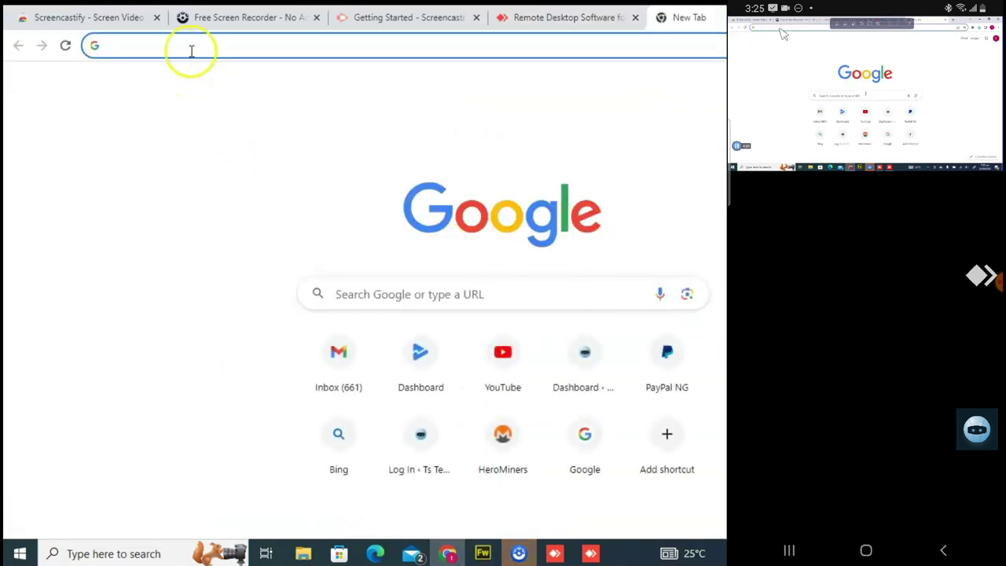
{"action": "left_click", "coordinate": [192, 46]}
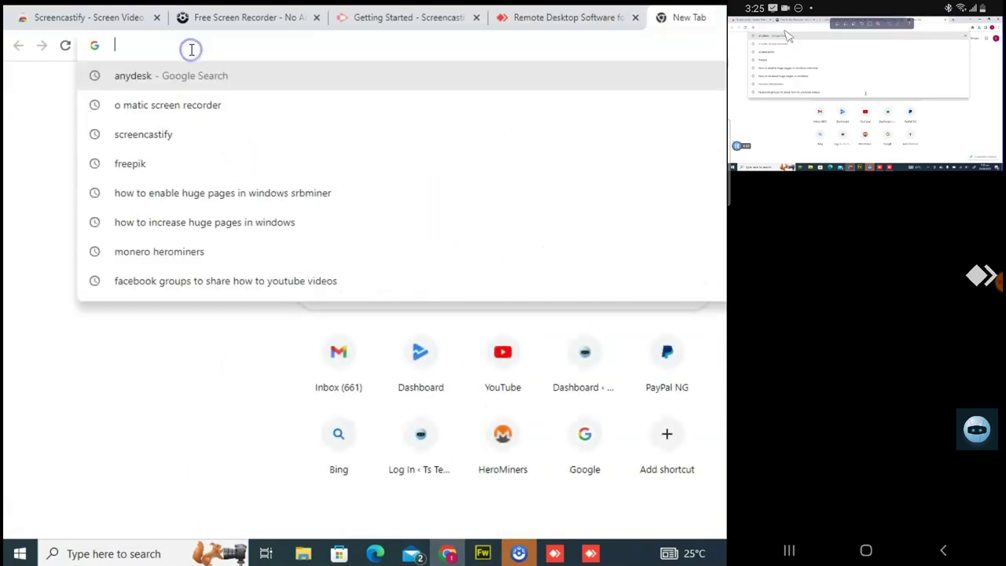
{"action": "left_click", "coordinate": [251, 45]}
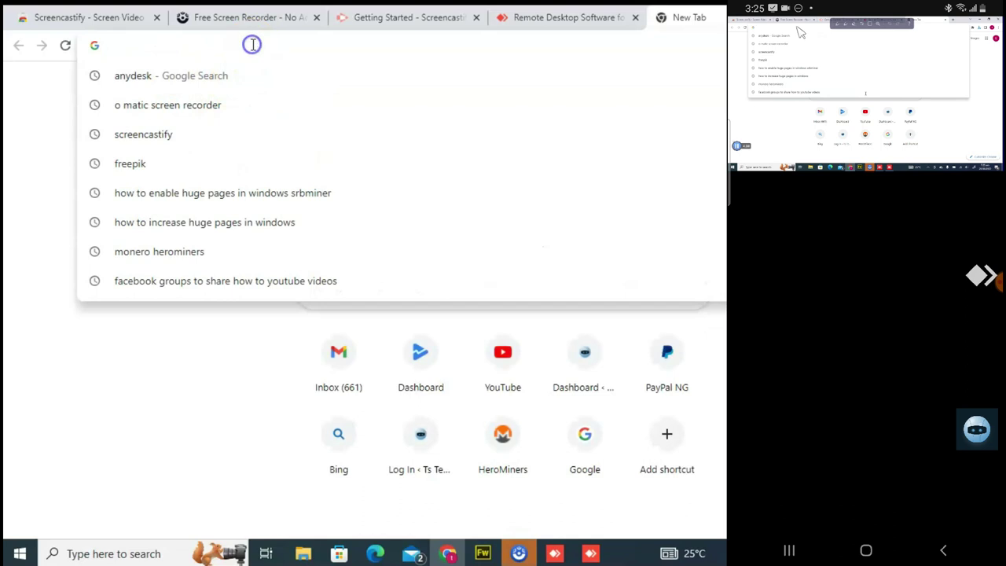
{"action": "left_click", "coordinate": [981, 275]}
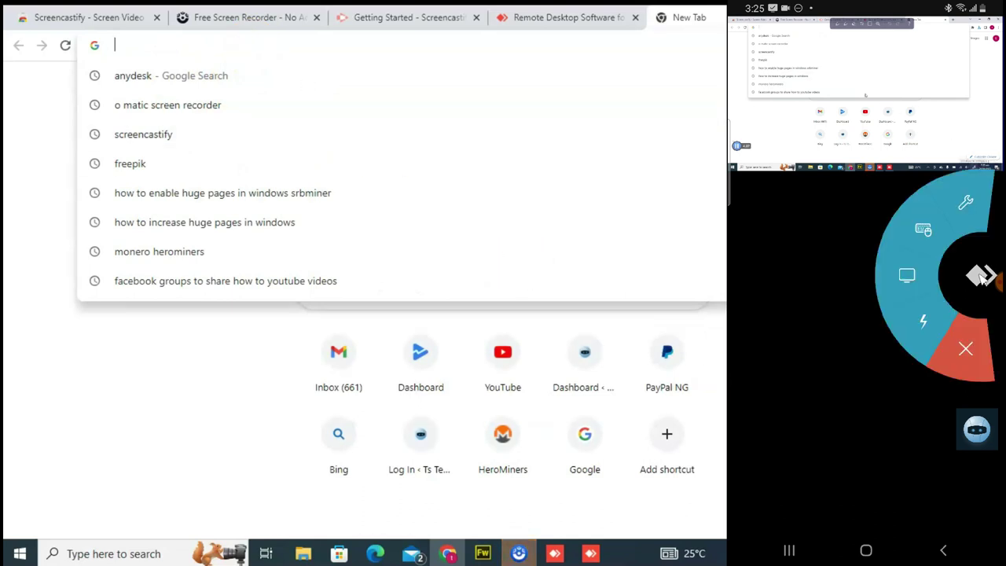
Open the phone's on-screen keyboard from AnyDesk's keyboard and mouse options.
{"action": "left_click", "coordinate": [981, 275]}
{"action": "left_click", "coordinate": [981, 275]}
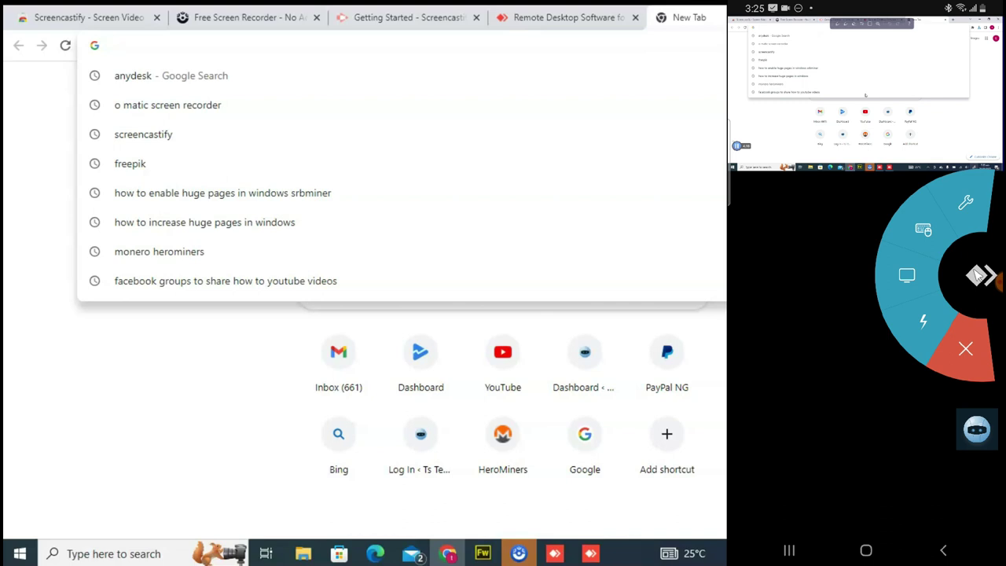
{"action": "left_click", "coordinate": [937, 230]}
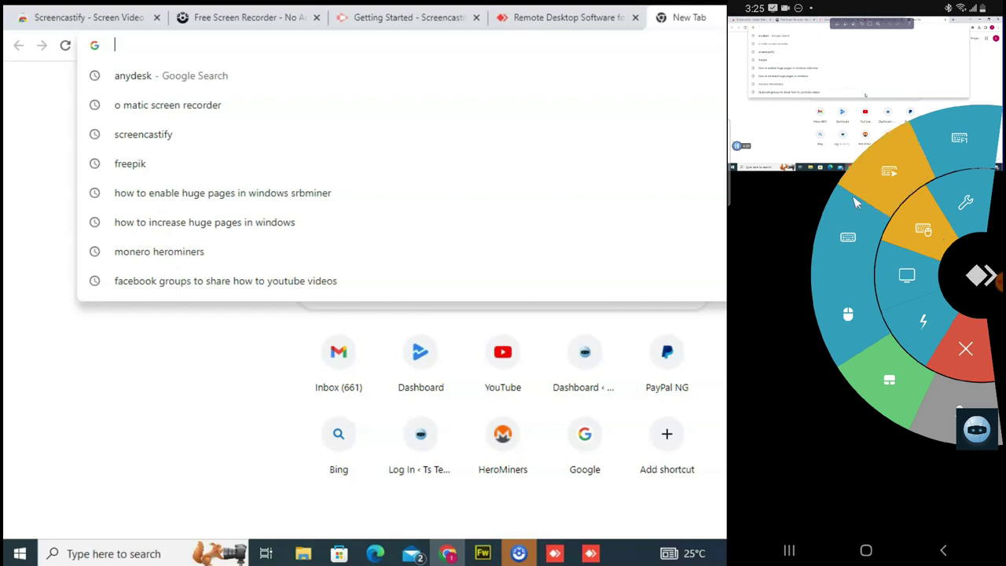
{"action": "left_click", "coordinate": [922, 268]}
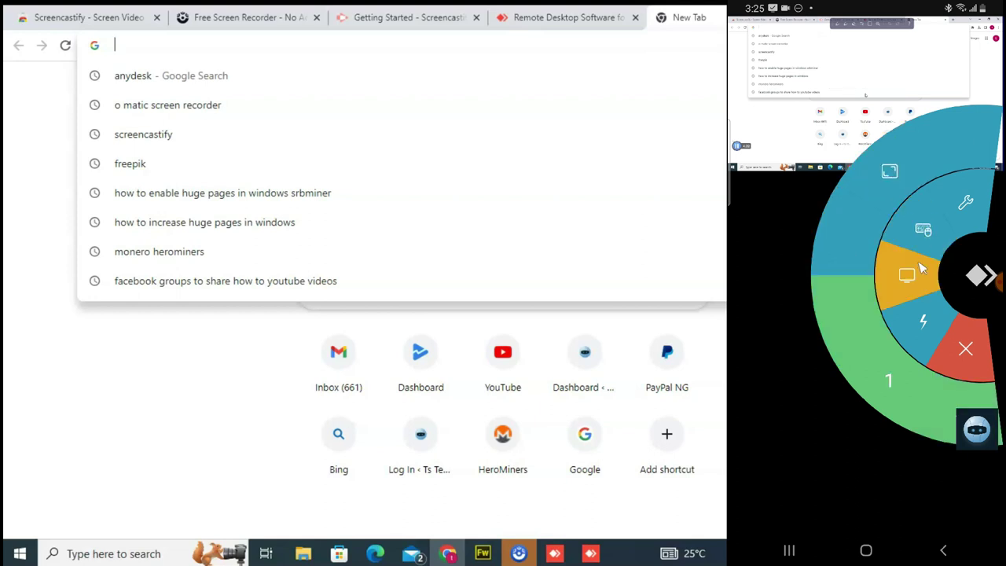
{"action": "left_click", "coordinate": [915, 275]}
{"action": "left_click", "coordinate": [916, 274]}
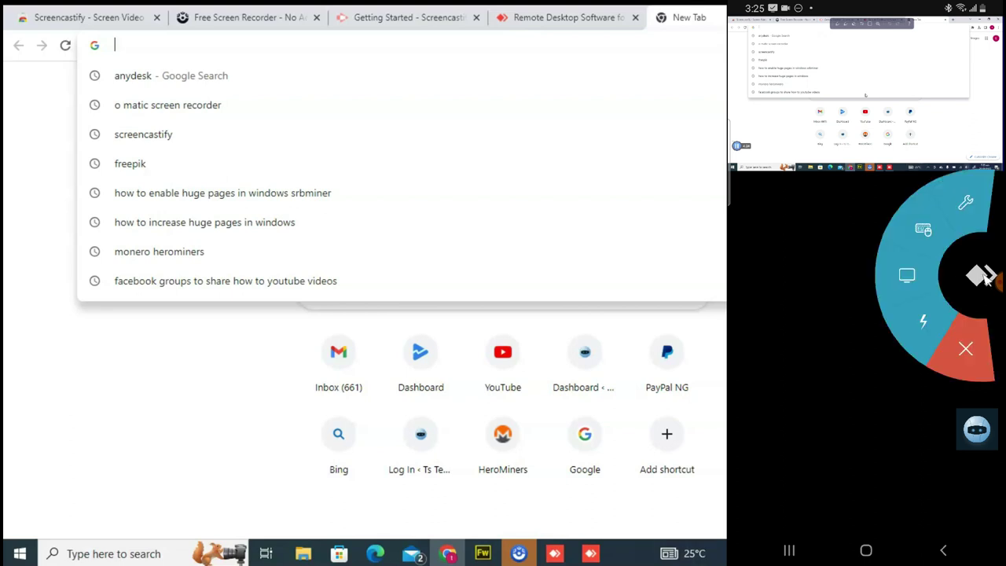
{"action": "left_click", "coordinate": [930, 274]}
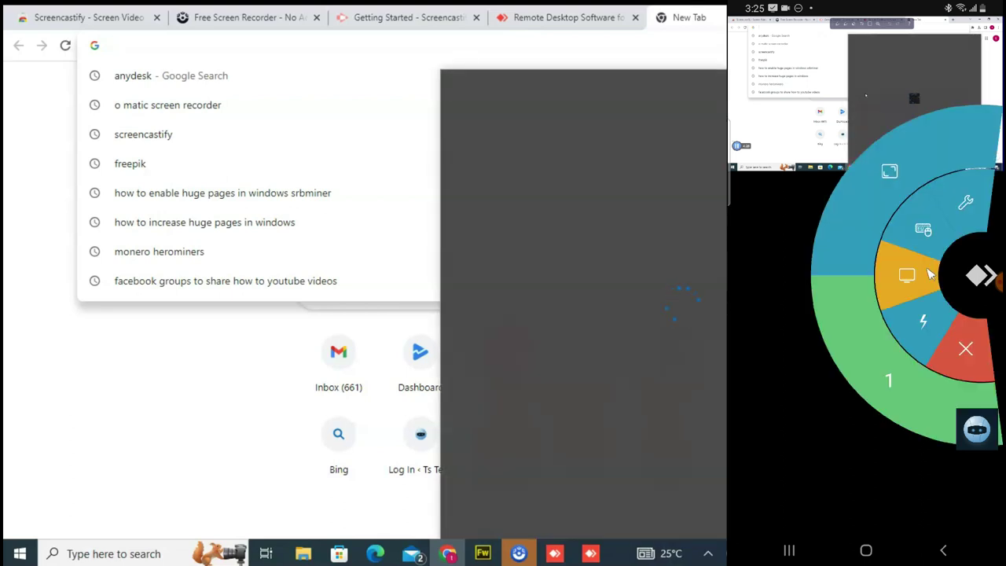
{"action": "left_click", "coordinate": [935, 252]}
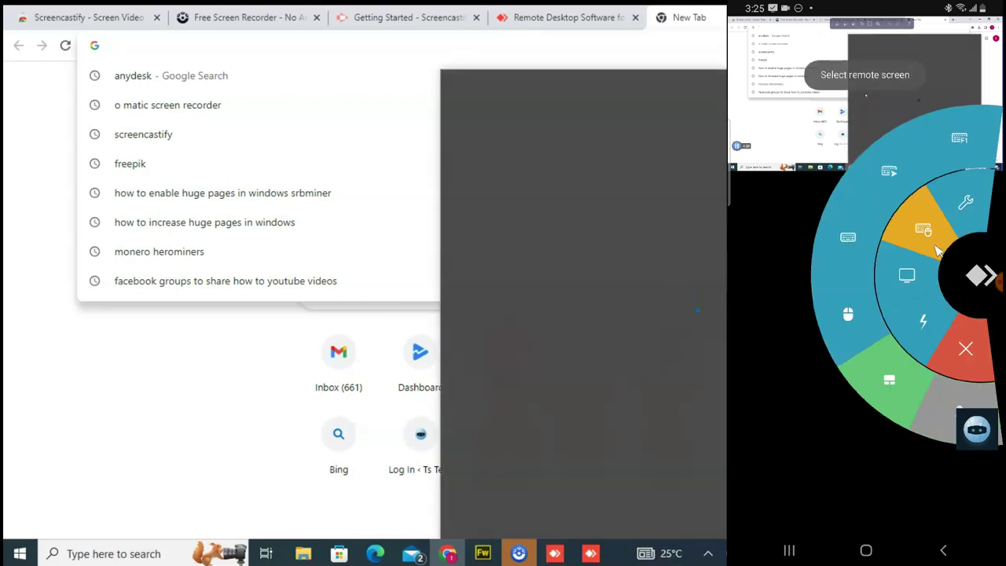
{"action": "left_click", "coordinate": [836, 236]}
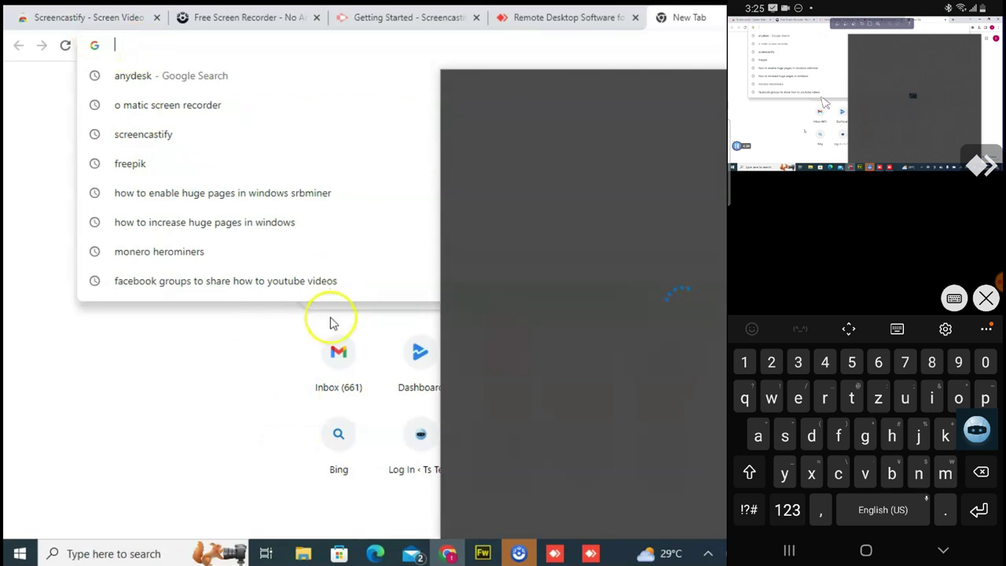
Load googl.com in the PC's browser from the phone keyboard, then switch back to AnyDesk.
{"action": "type", "text": "goo"}
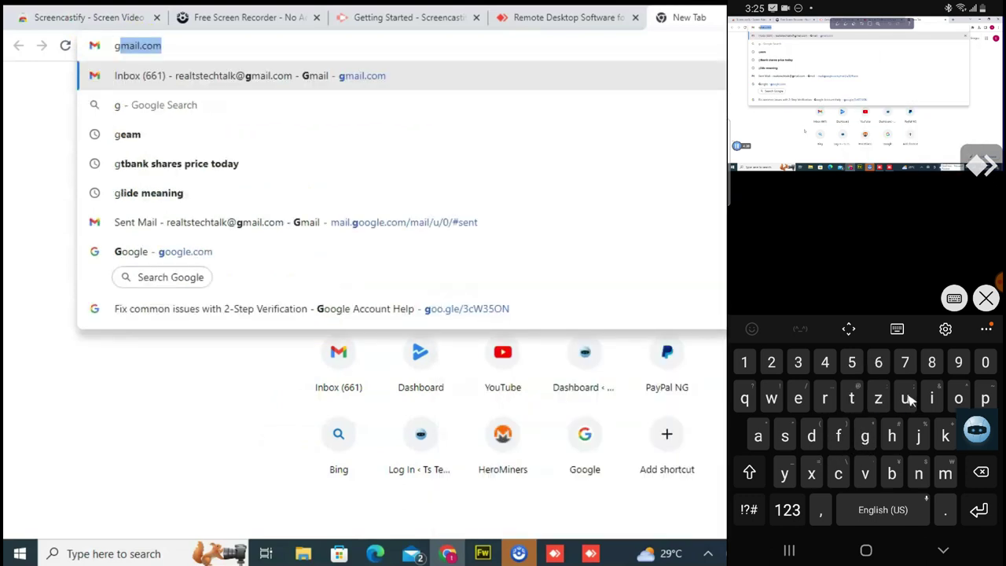
{"action": "type", "text": "gle"}
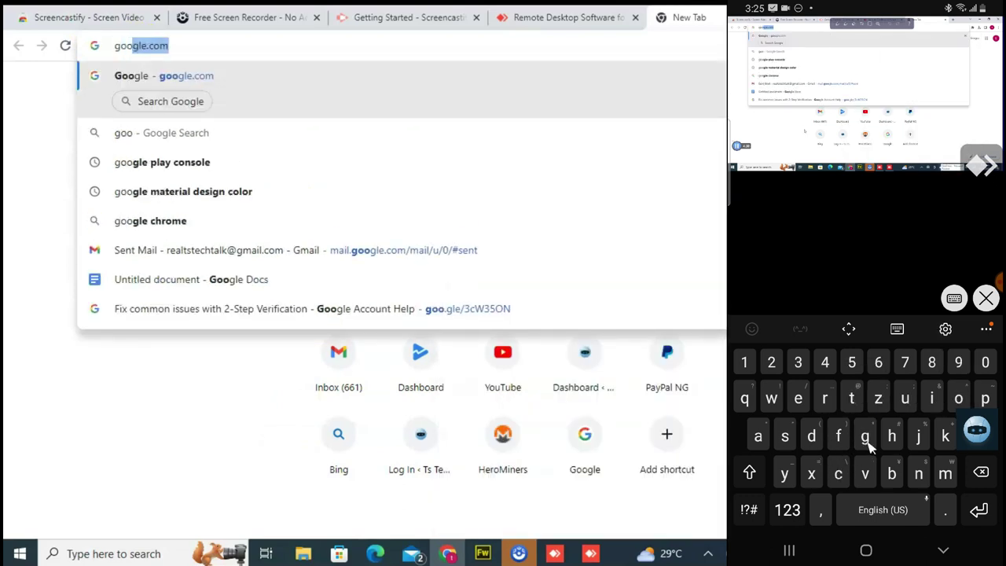
{"action": "type", "text": "."}
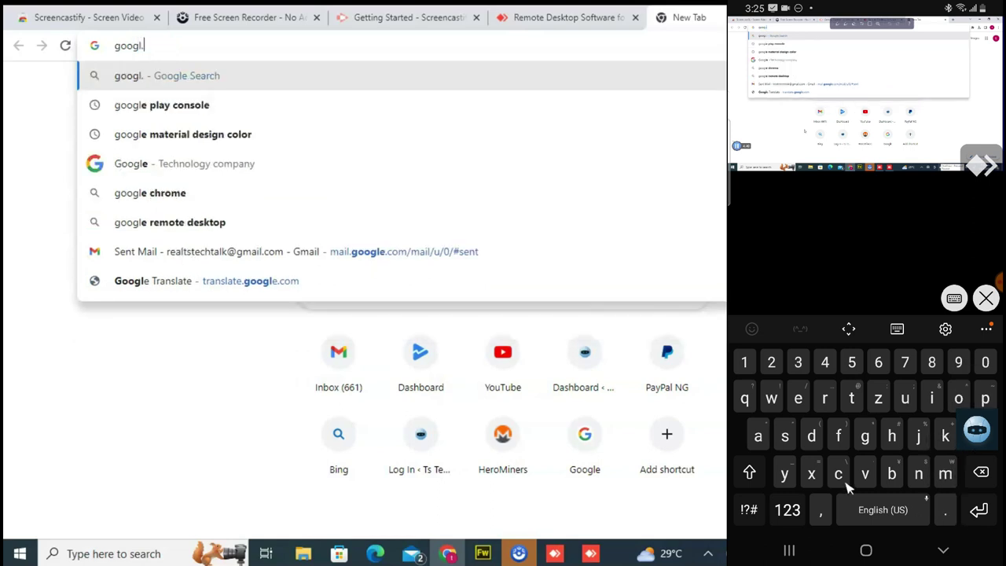
{"action": "type", "text": "com"}
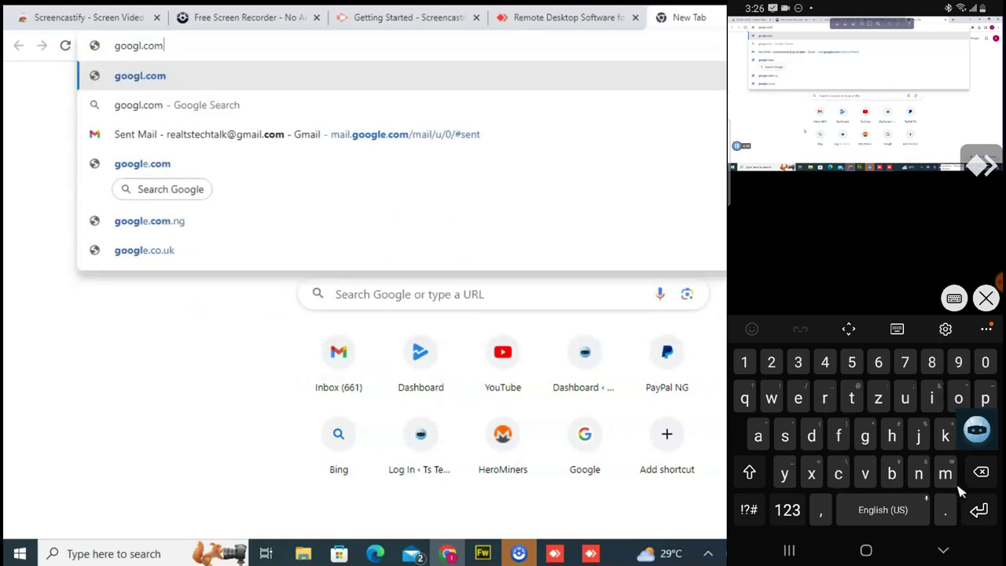
{"action": "key", "text": "Return"}
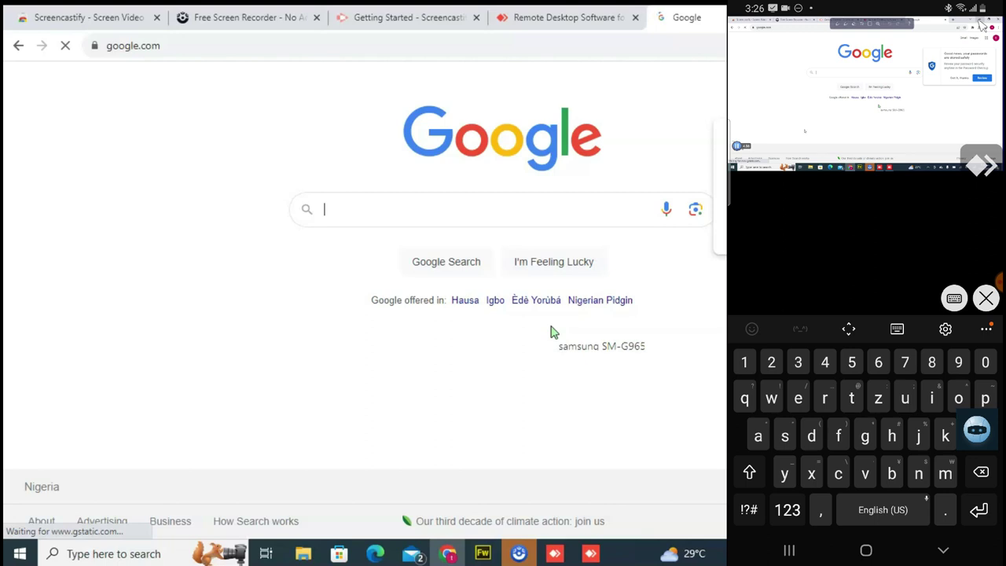
{"action": "key", "text": "alt+Tab"}
{"action": "key", "text": "super+d"}
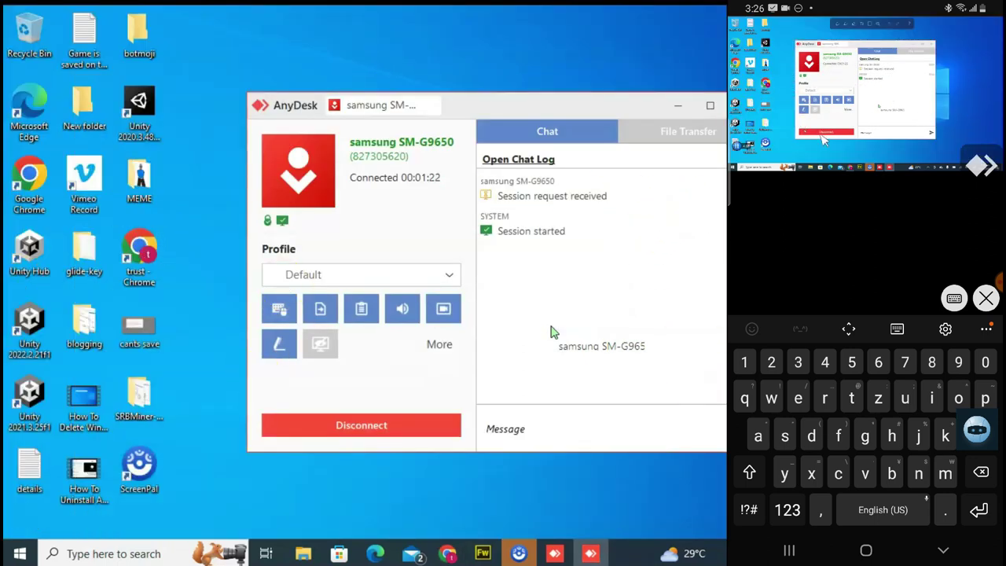
Dismiss a desktop context menu and reopen AnyDesk's main New Session window from the taskbar.
{"action": "right_click", "coordinate": [983, 85]}
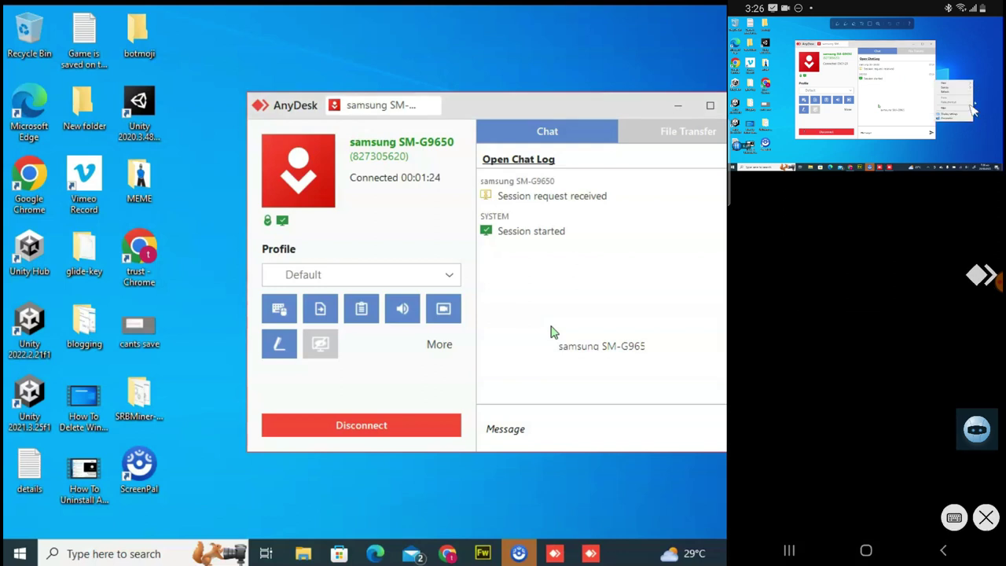
{"action": "left_click", "coordinate": [971, 63]}
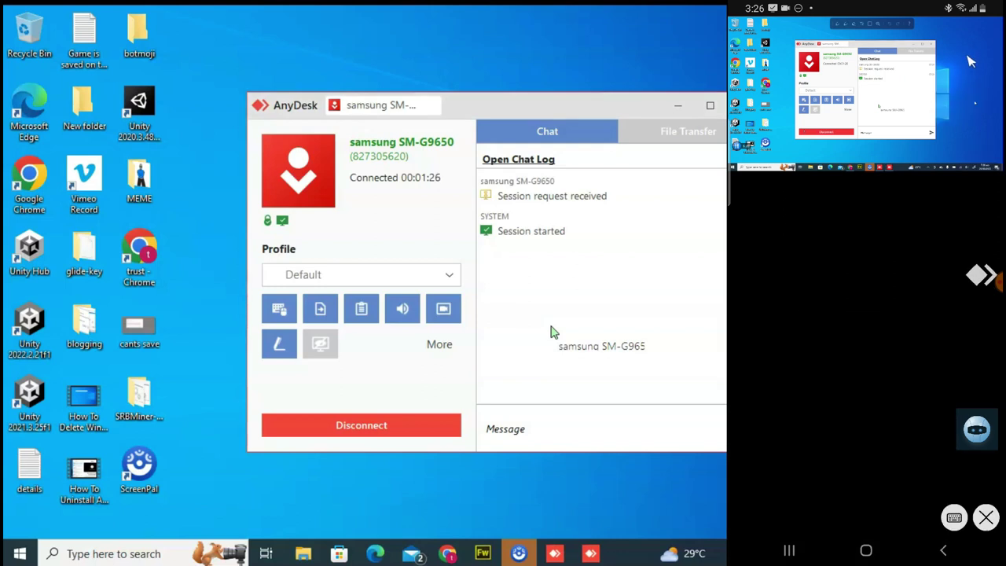
{"action": "left_click", "coordinate": [879, 94]}
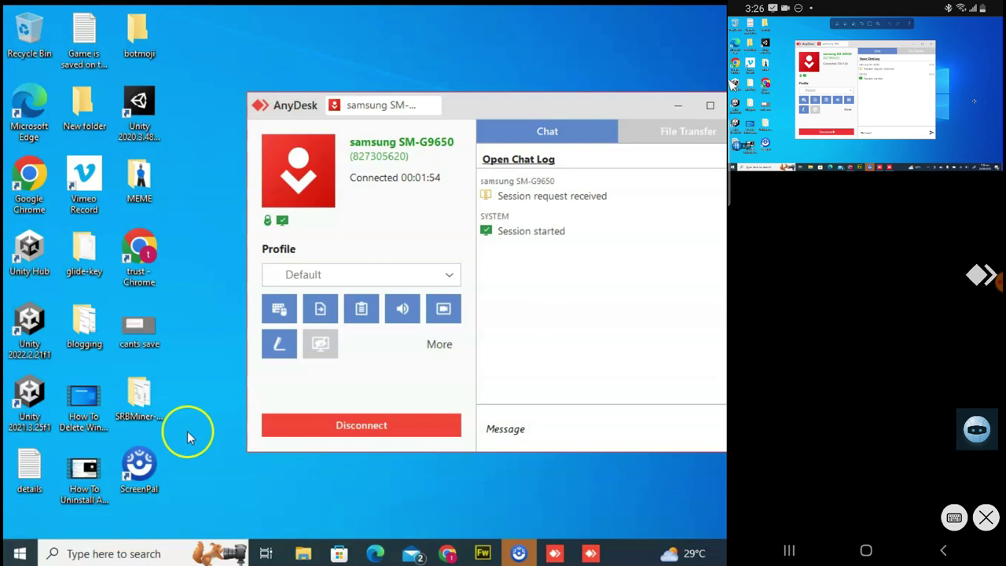
{"action": "left_click", "coordinate": [554, 553]}
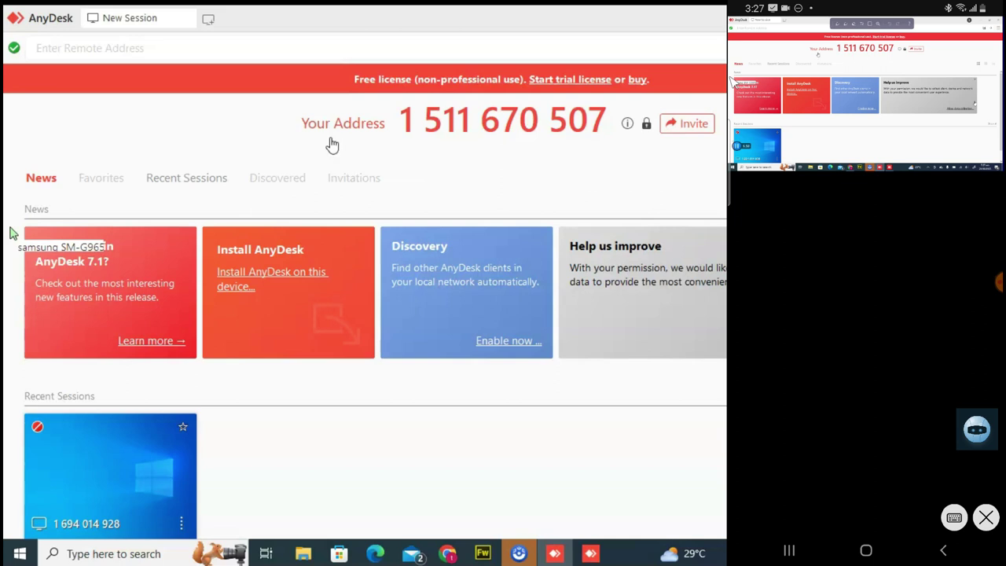
Close the phone's session into the PC with the X option of the floating AnyDesk button's menu.
{"action": "left_click", "coordinate": [13, 233]}
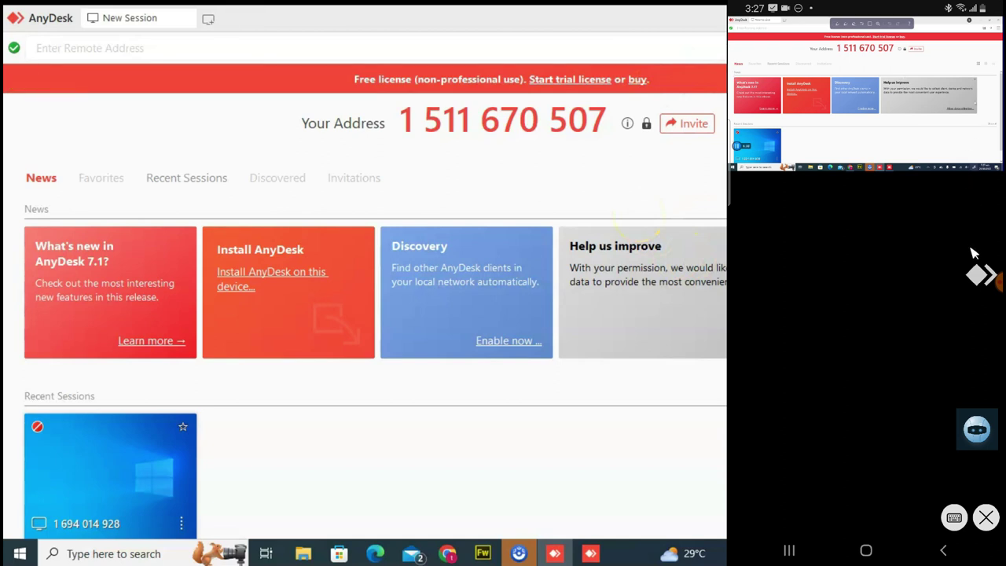
{"action": "left_click", "coordinate": [987, 286]}
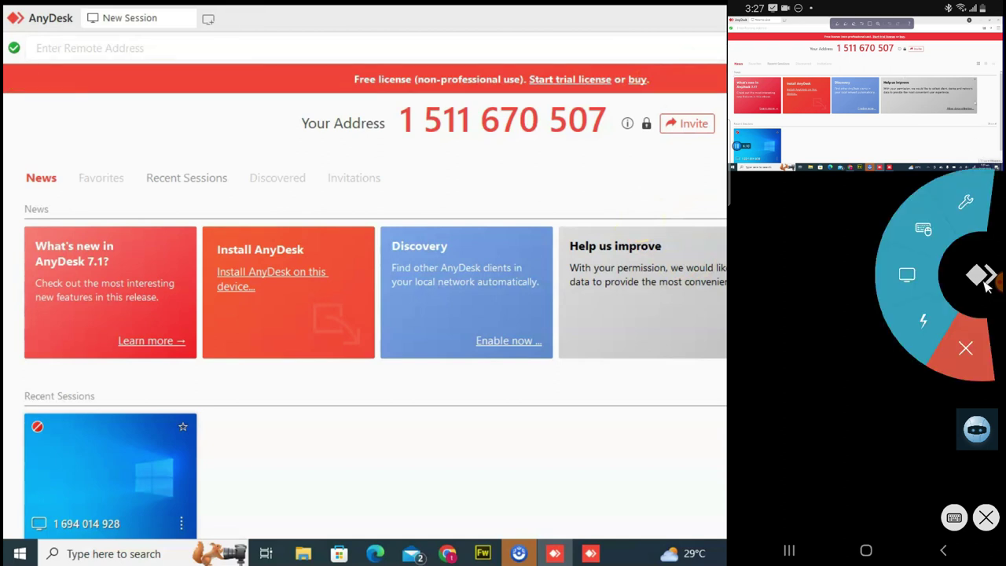
{"action": "left_click", "coordinate": [970, 352]}
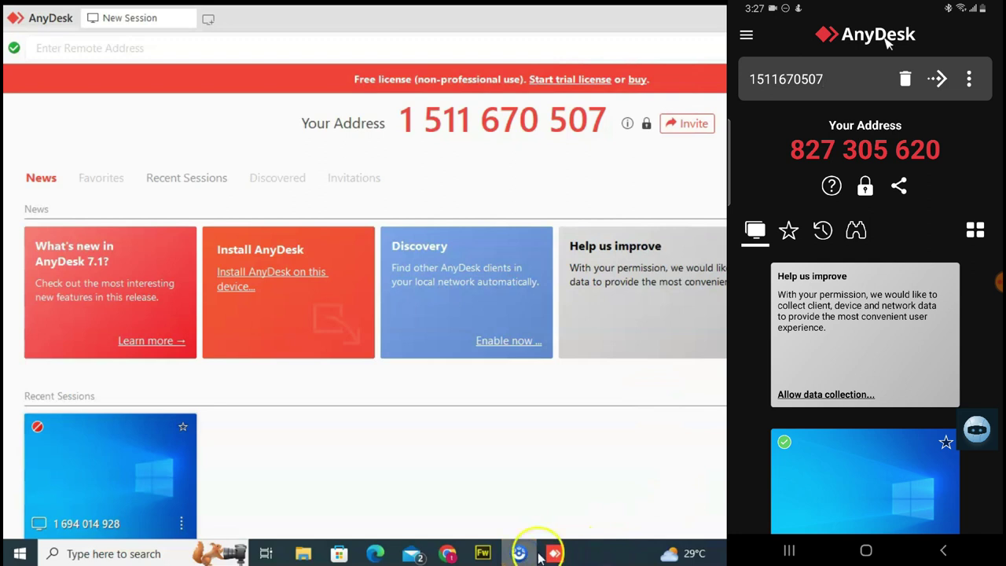
On the PC's AnyDesk, enter the phone's AnyDesk address as the remote address and connect.
{"action": "left_click", "coordinate": [558, 554]}
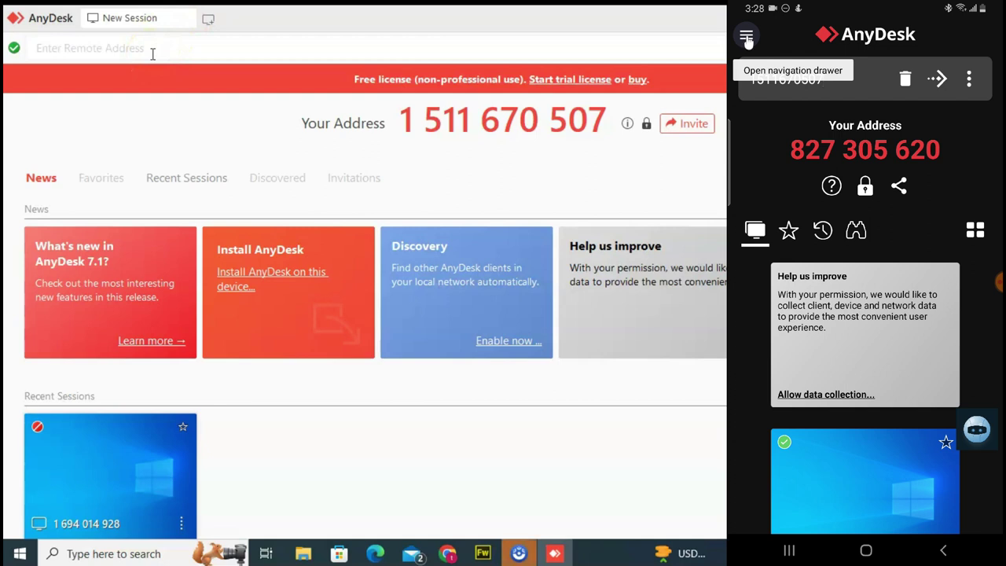
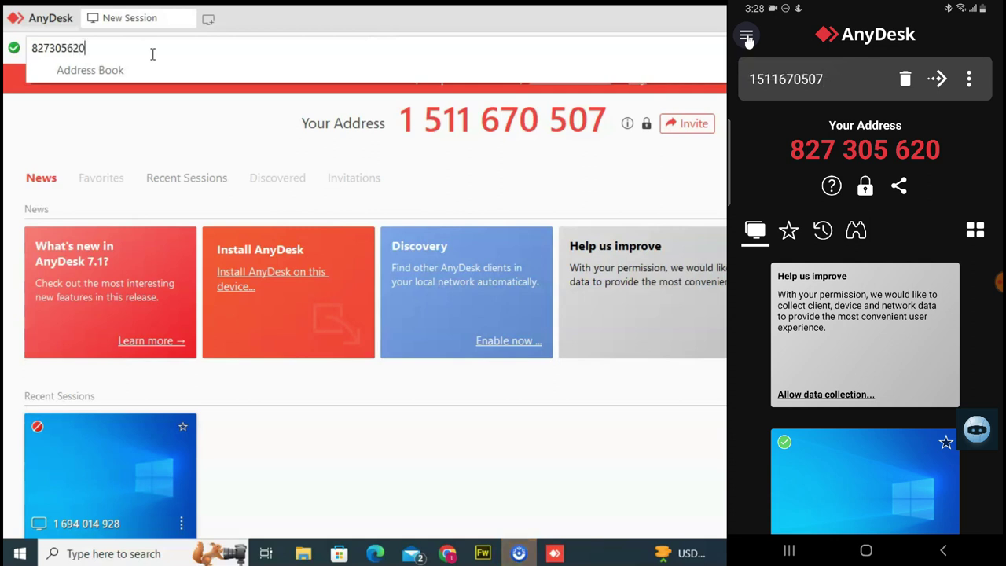
{"action": "key", "text": "Return"}
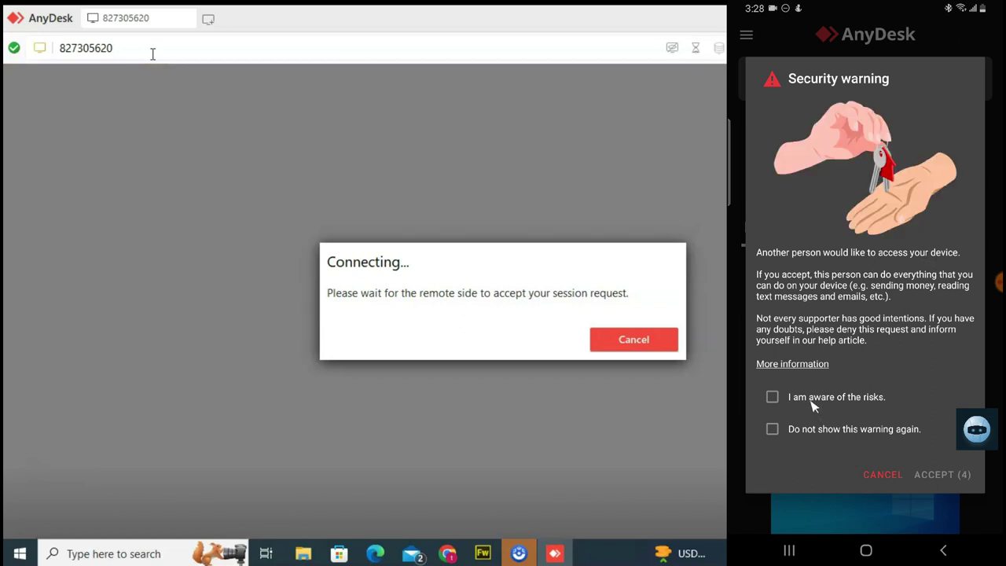
Tick 'I am aware of the risks' and 'Do not show this warning again', then accept the warning.
{"action": "left_click", "coordinate": [774, 398]}
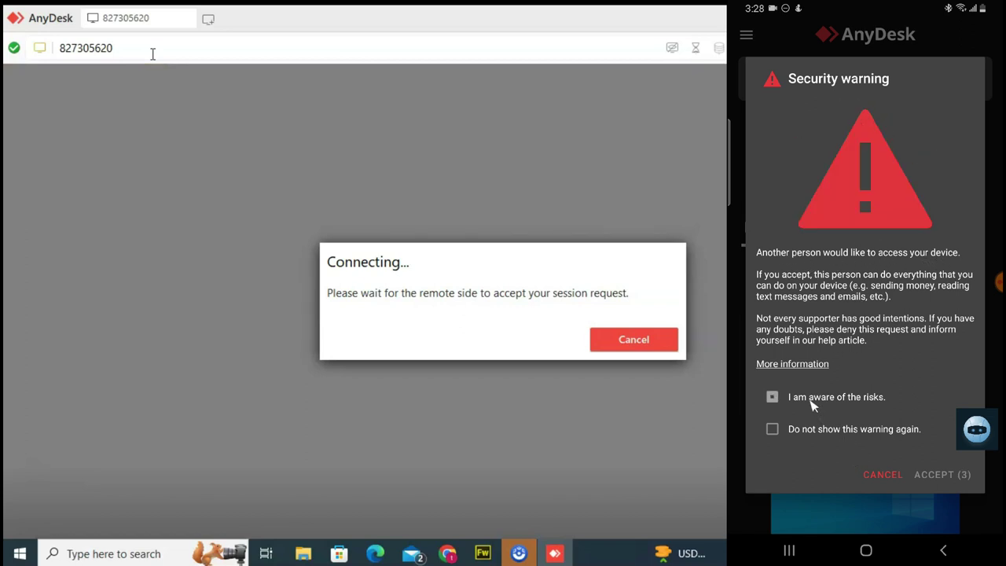
{"action": "left_click", "coordinate": [774, 431]}
{"action": "left_click", "coordinate": [950, 476]}
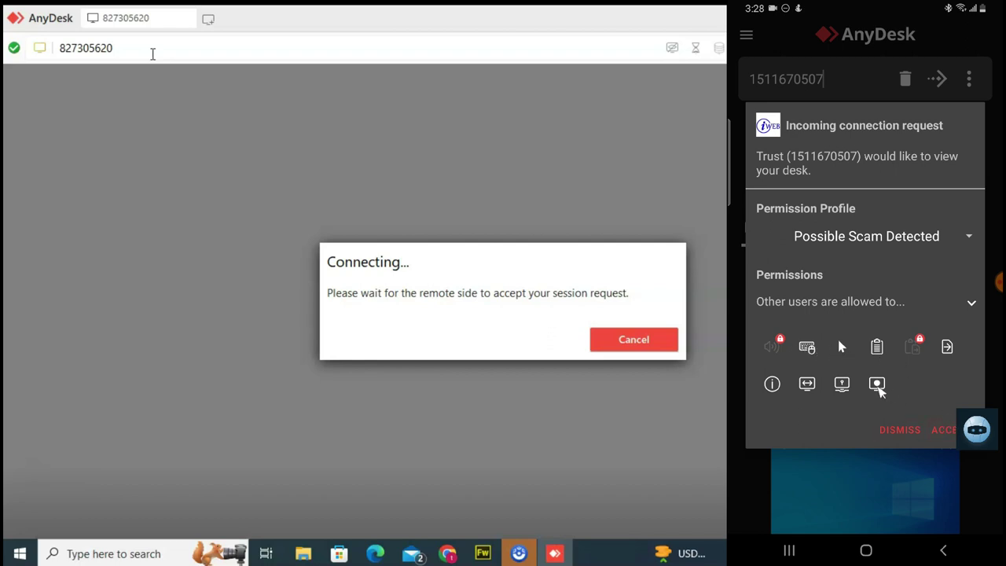
Leave screen recording off and enable clipboard, keyboard, mouse, clipboard file transfer and file transfer.
{"action": "left_click", "coordinate": [877, 383]}
{"action": "left_click", "coordinate": [879, 385]}
{"action": "left_click", "coordinate": [874, 347]}
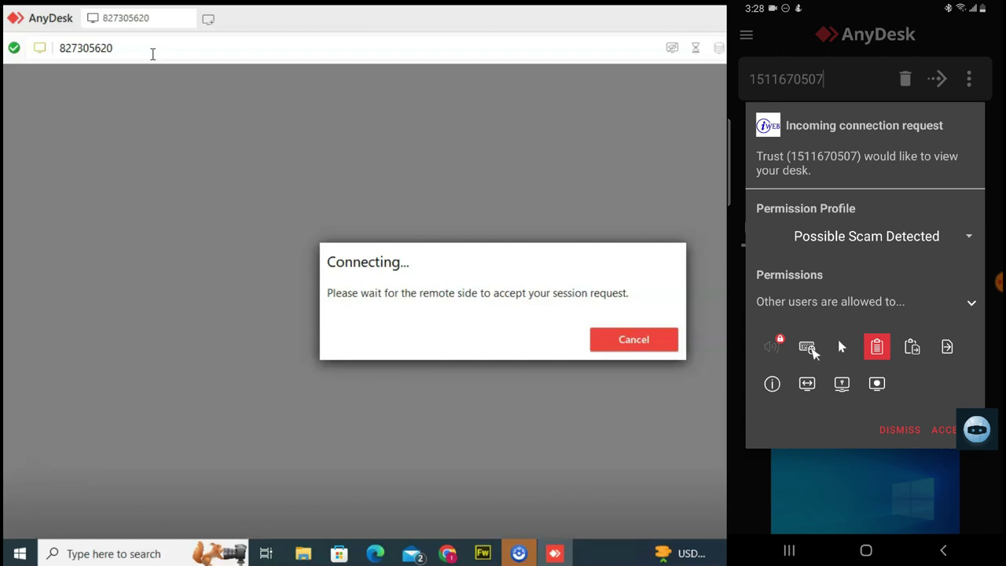
{"action": "left_click", "coordinate": [807, 347]}
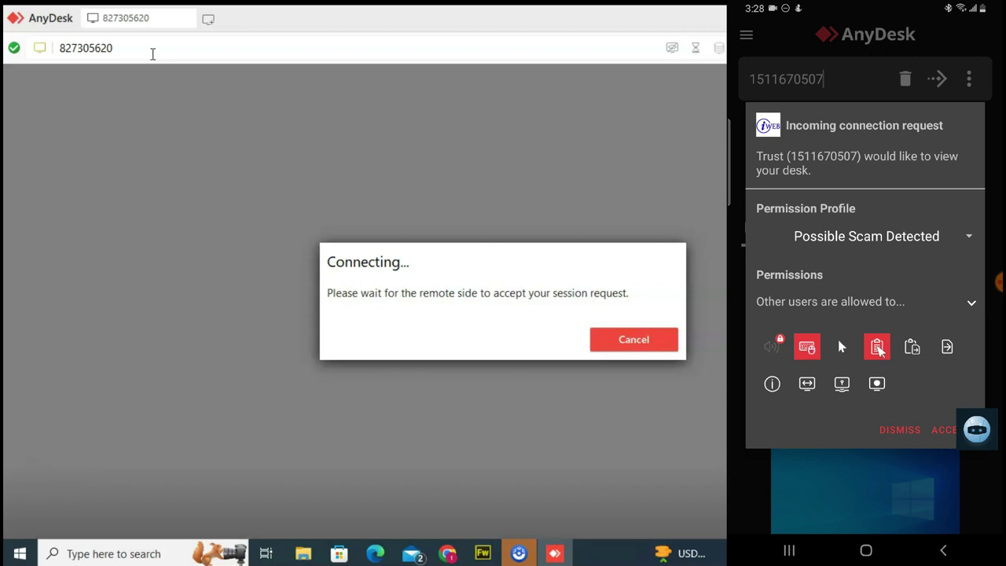
{"action": "left_click", "coordinate": [842, 347]}
{"action": "left_click", "coordinate": [912, 350]}
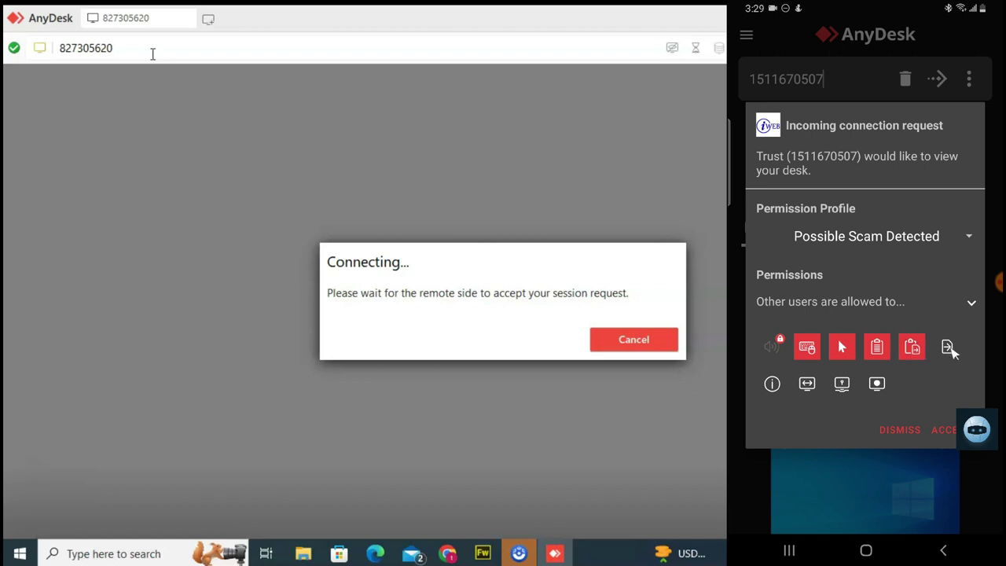
{"action": "left_click", "coordinate": [949, 351]}
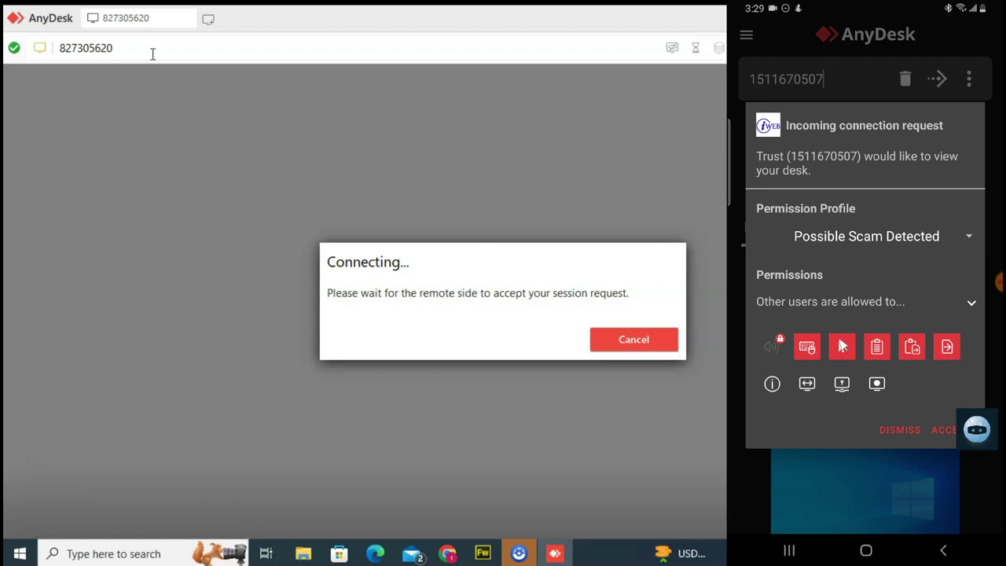
Turn file transfer, clipboard and mouse back off, accept the PC's request and start screen casting.
{"action": "left_click", "coordinate": [947, 349]}
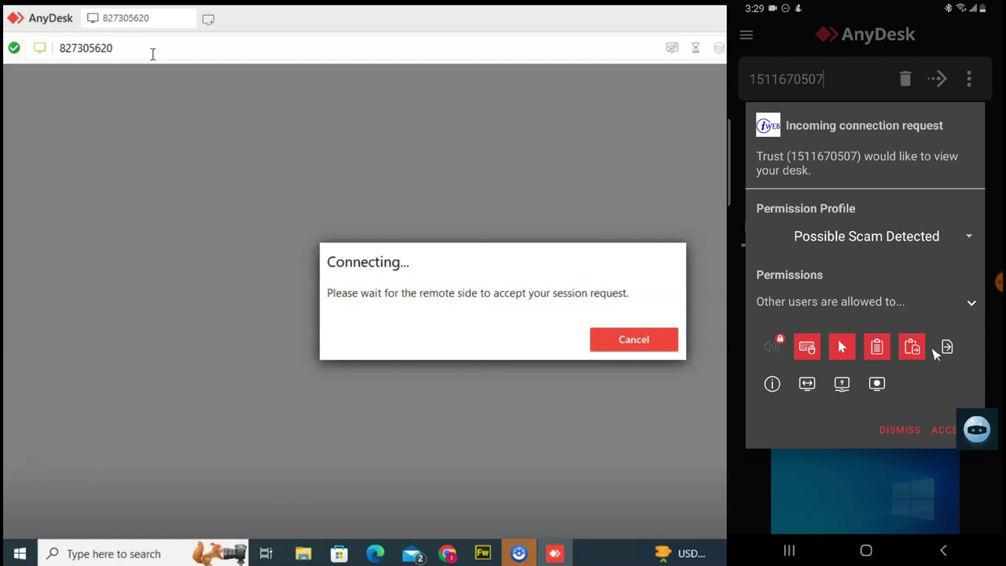
{"action": "left_click", "coordinate": [914, 350]}
{"action": "left_click", "coordinate": [904, 350]}
{"action": "left_click", "coordinate": [885, 351]}
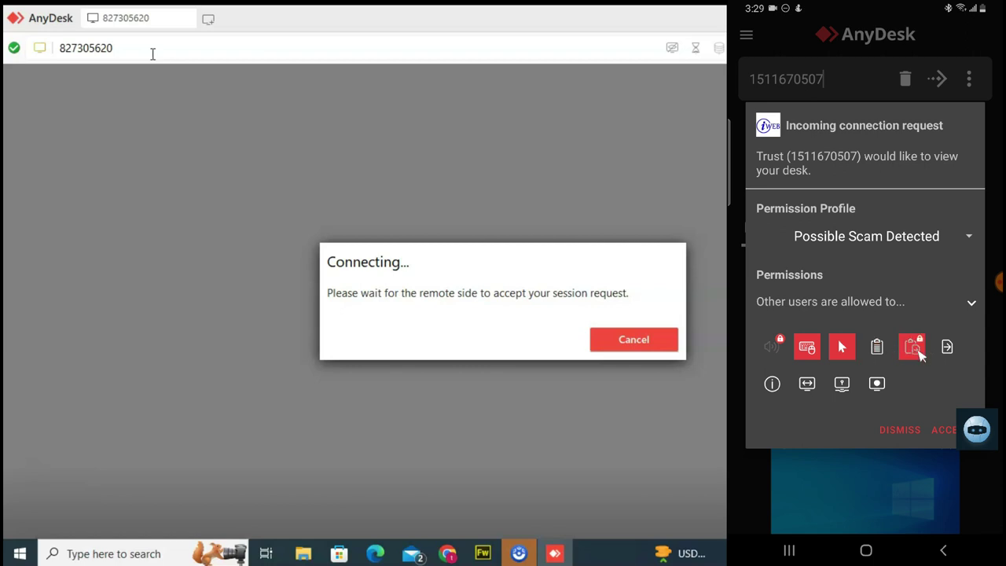
{"action": "left_click", "coordinate": [850, 347]}
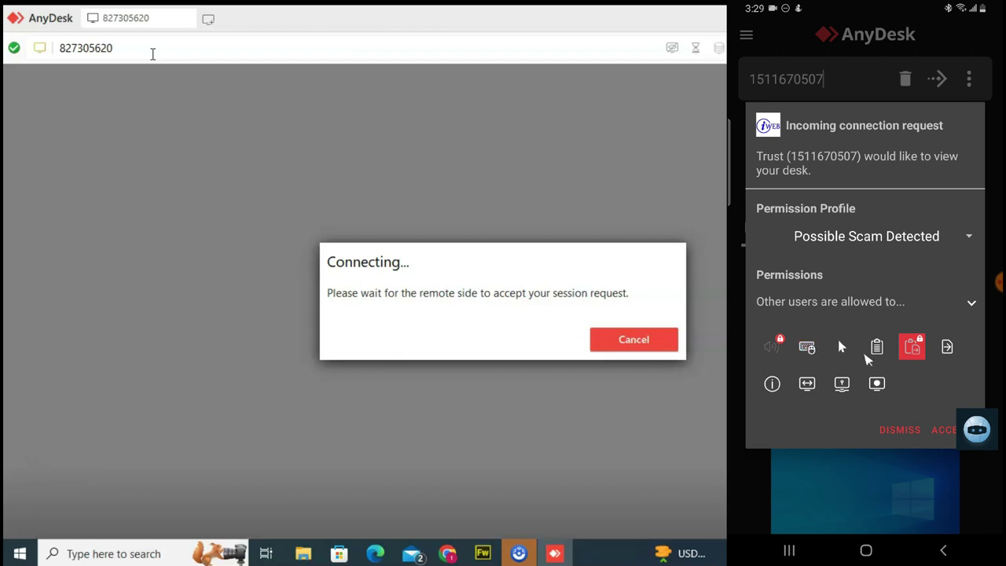
{"action": "left_click", "coordinate": [949, 428]}
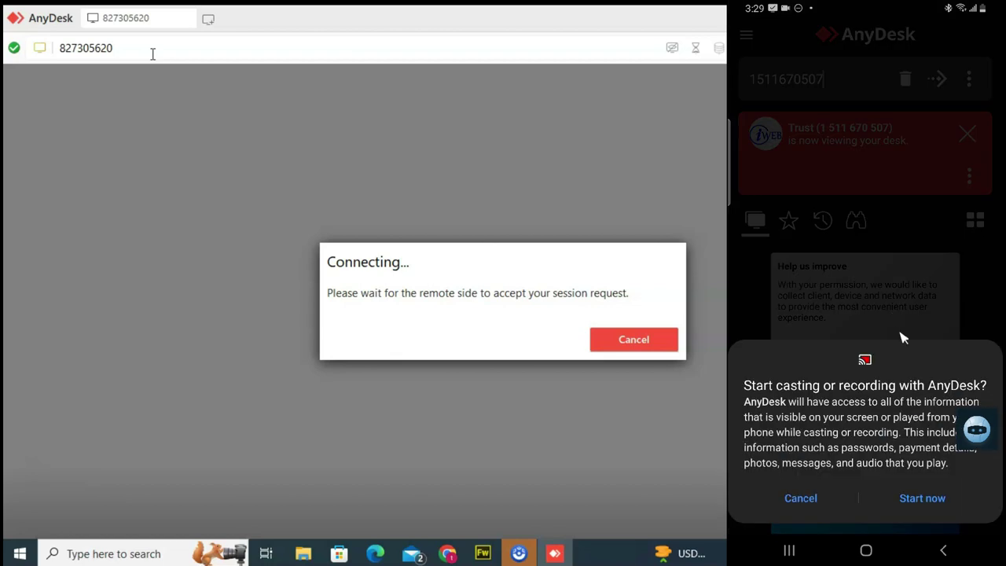
{"action": "left_click", "coordinate": [923, 509]}
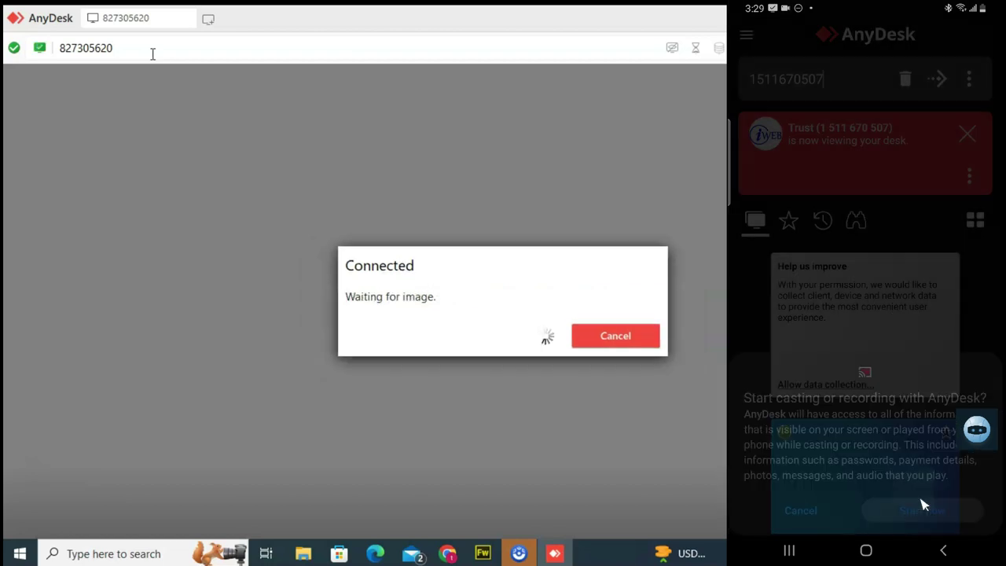
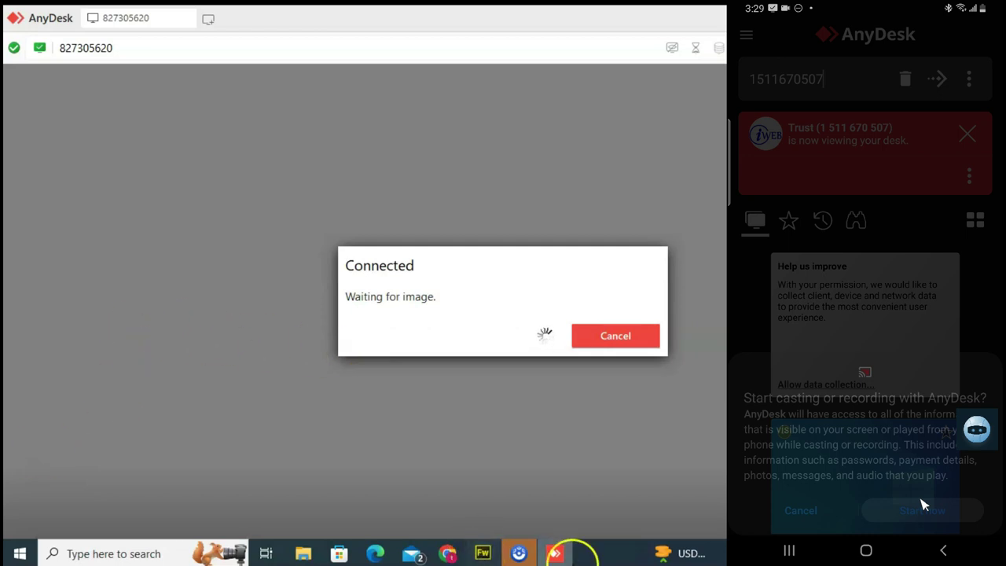
Dismiss the samsung SM-G9650's request to view this desk and cancel the stalled connection attempt.
{"action": "mouse_move", "coordinate": [543, 561]}
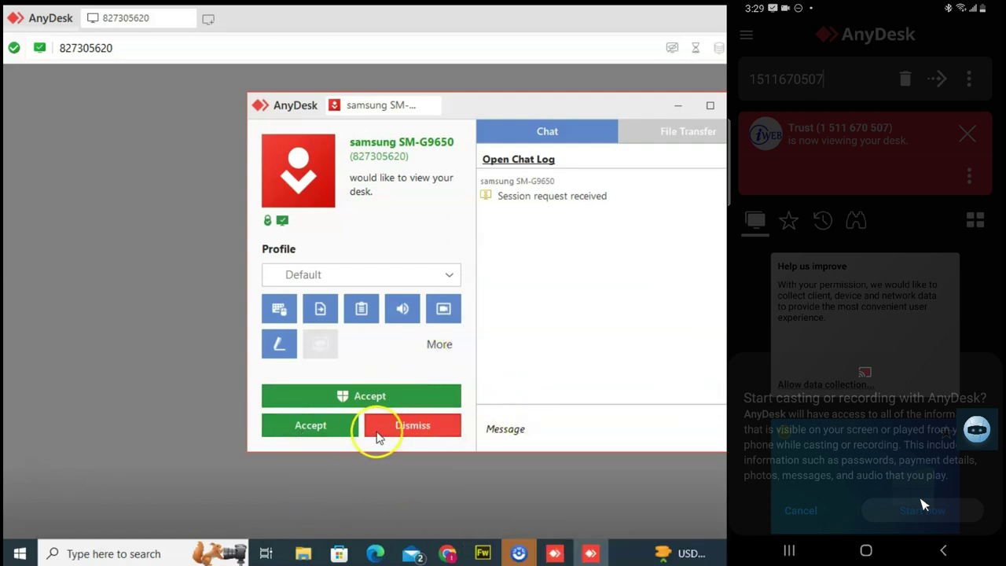
{"action": "left_click", "coordinate": [405, 431]}
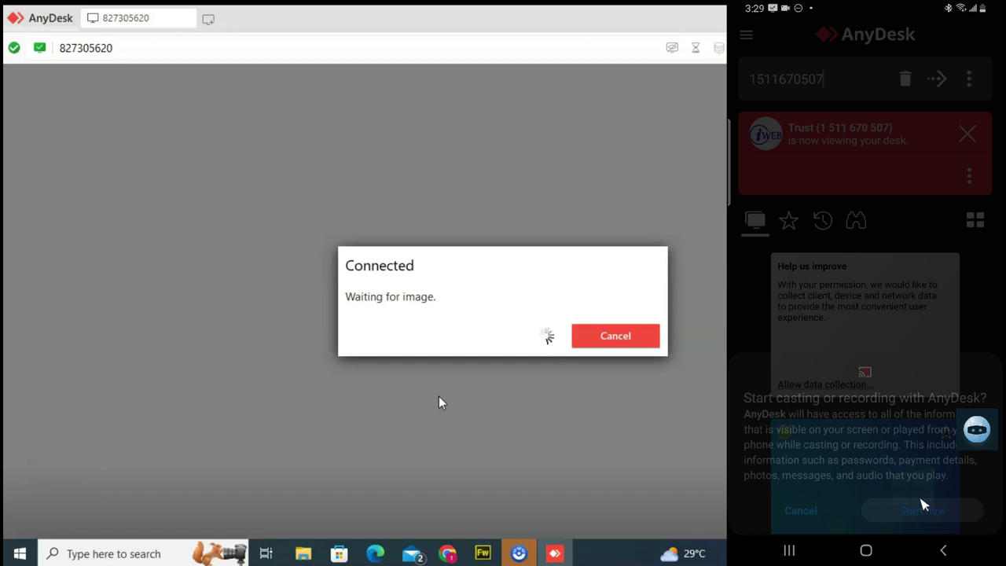
{"action": "left_click", "coordinate": [621, 336]}
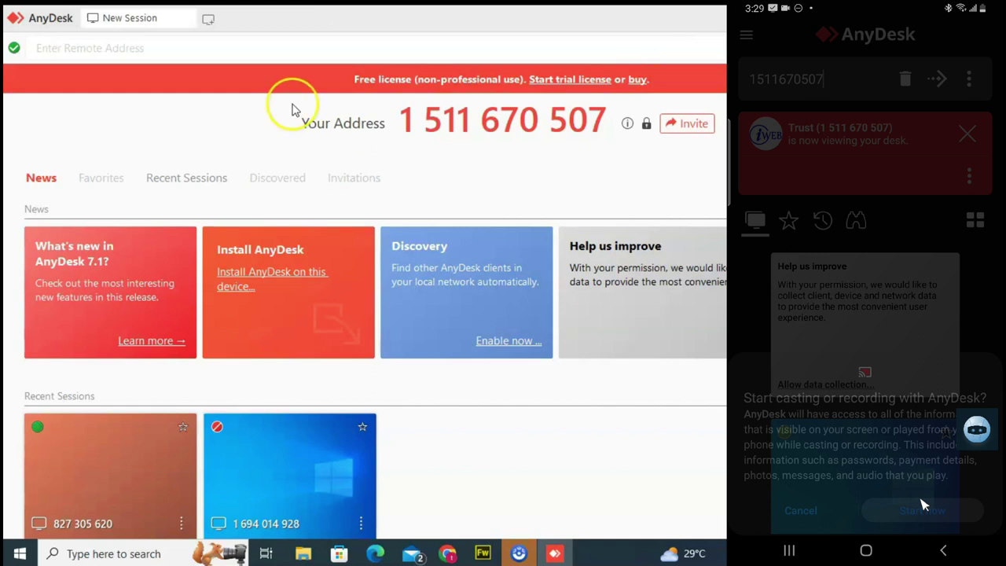
Reconnect to the phone through its suggested recent session, then open its app drawer from the home screen.
{"action": "left_click", "coordinate": [209, 45]}
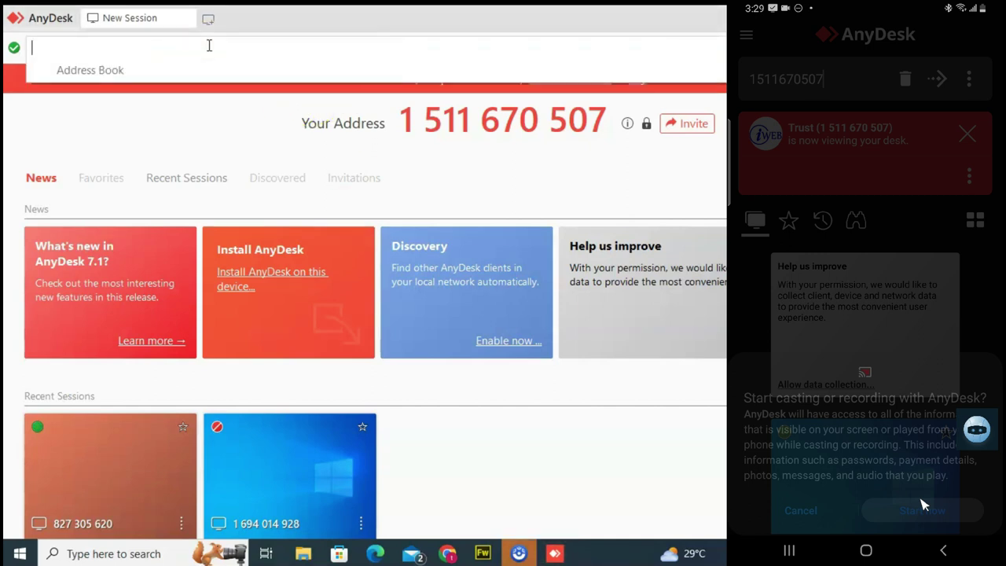
{"action": "type", "text": "82"}
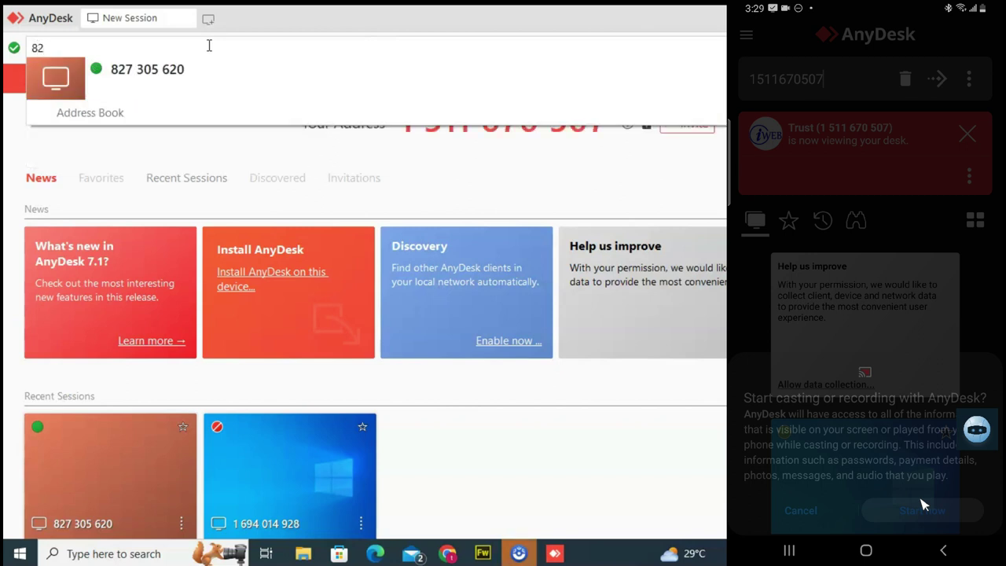
{"action": "left_click", "coordinate": [162, 68]}
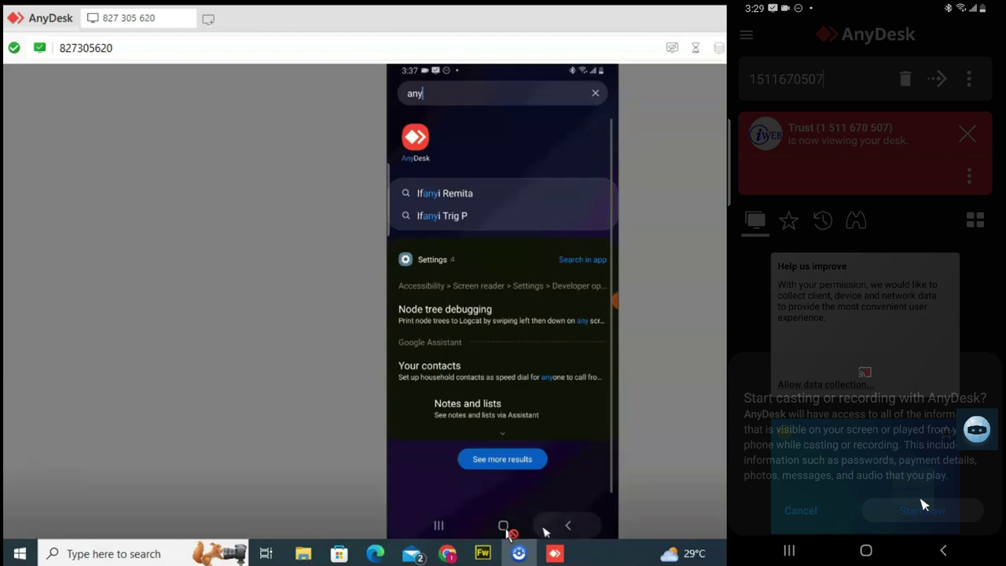
{"action": "left_click", "coordinate": [504, 525]}
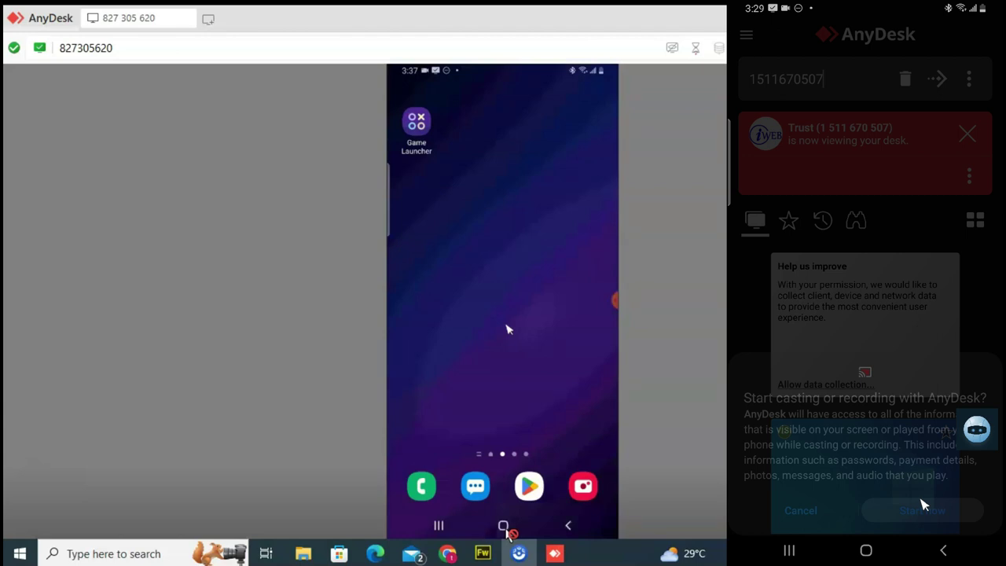
{"action": "left_click_drag", "start_coordinate": [507, 329], "coordinate": [455, 272]}
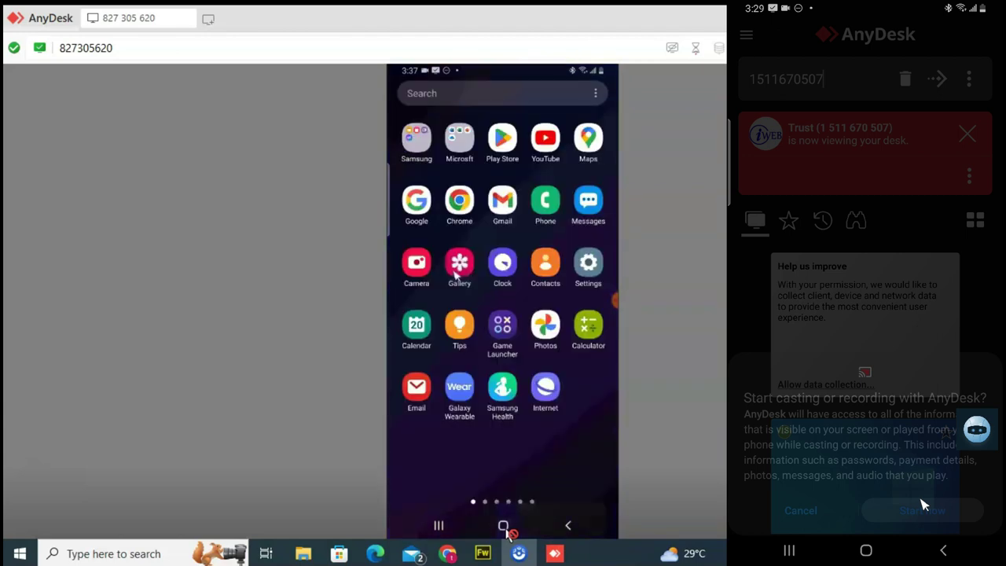